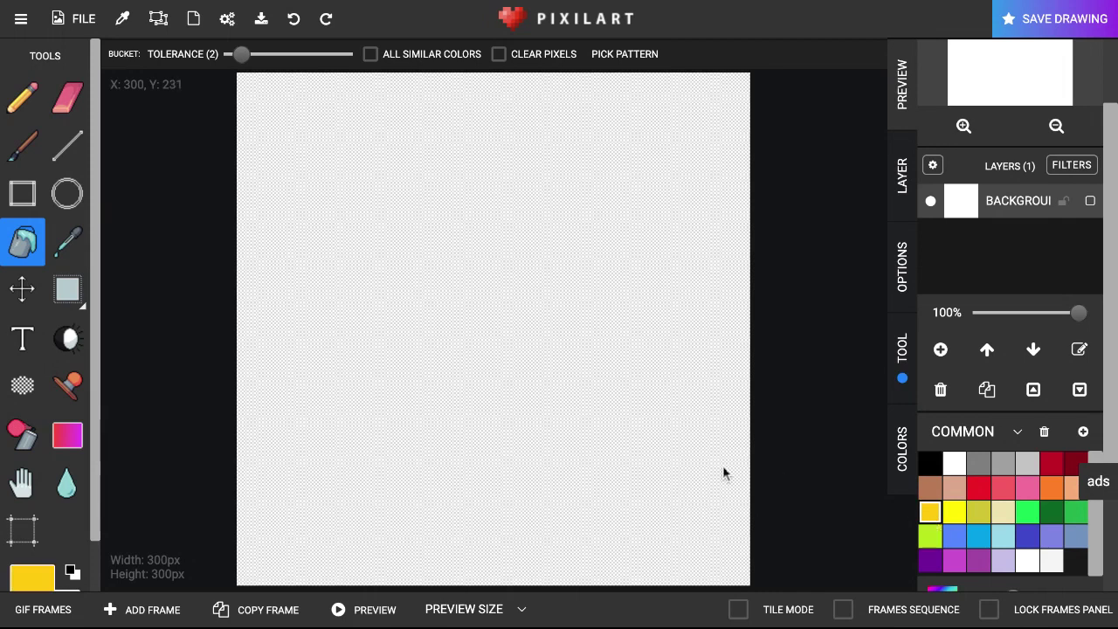
Fill the whole canvas with golden yellow and set up a black brush of size 2.
click(669, 464)
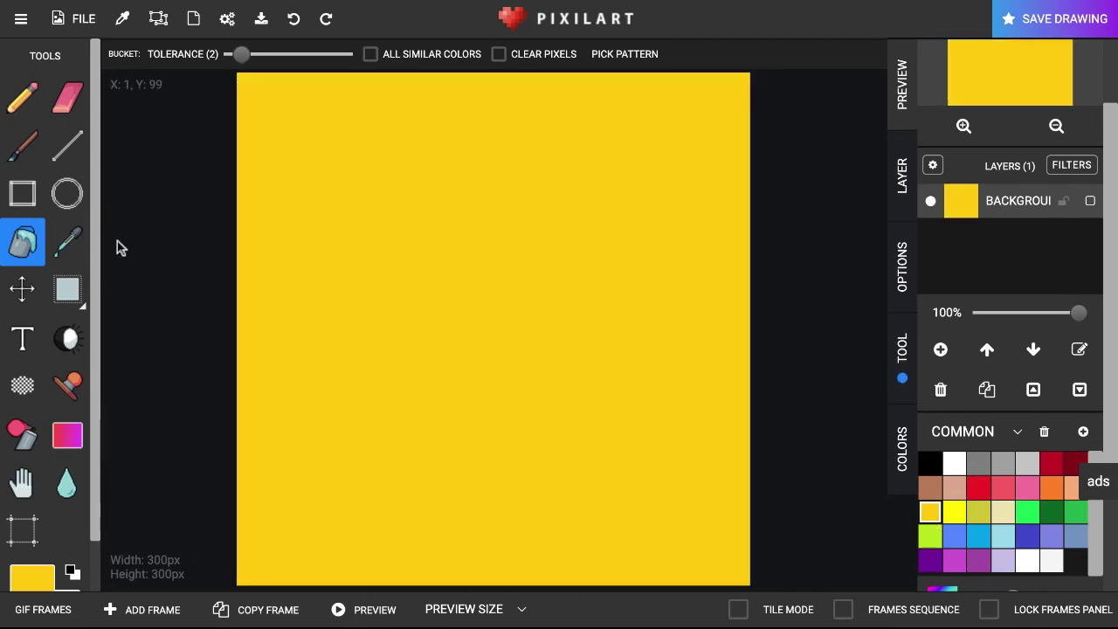
click(23, 145)
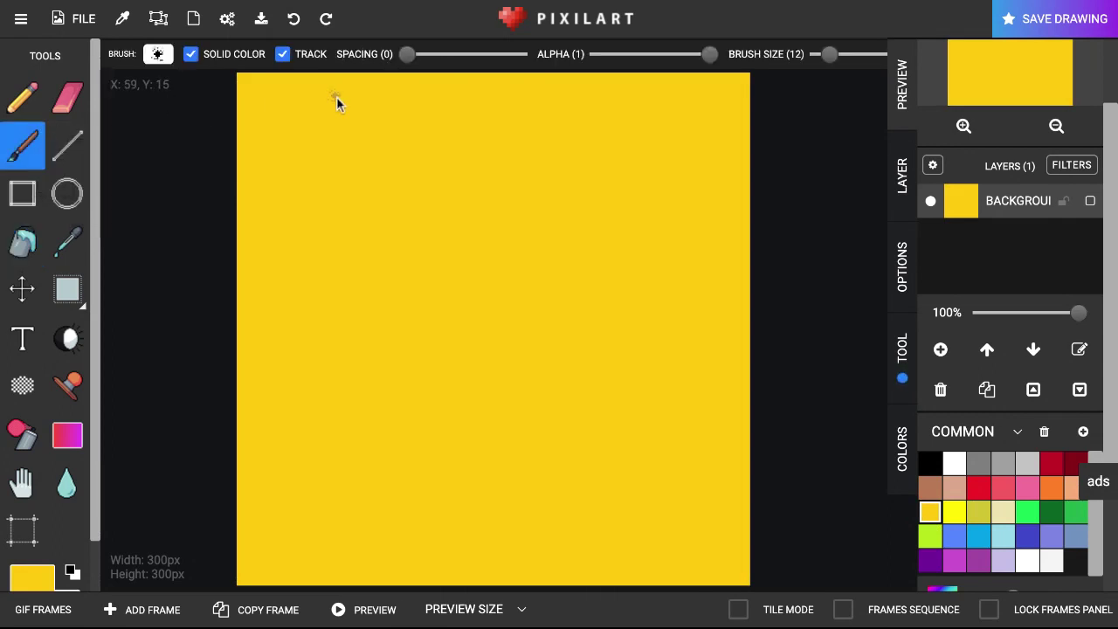
drag(834, 58, 813, 58)
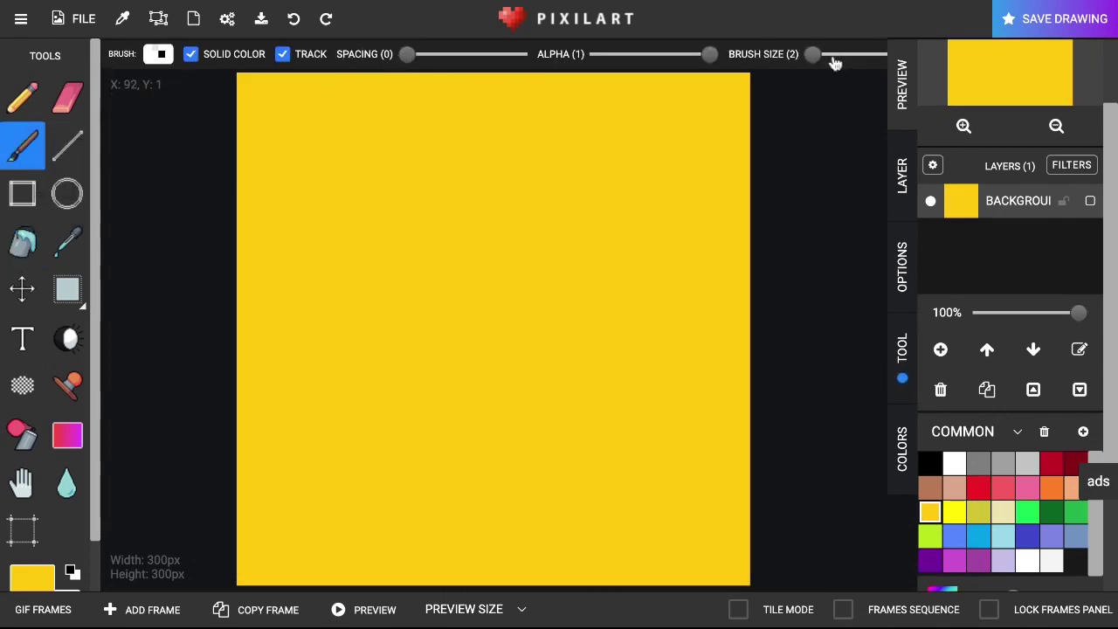
click(930, 463)
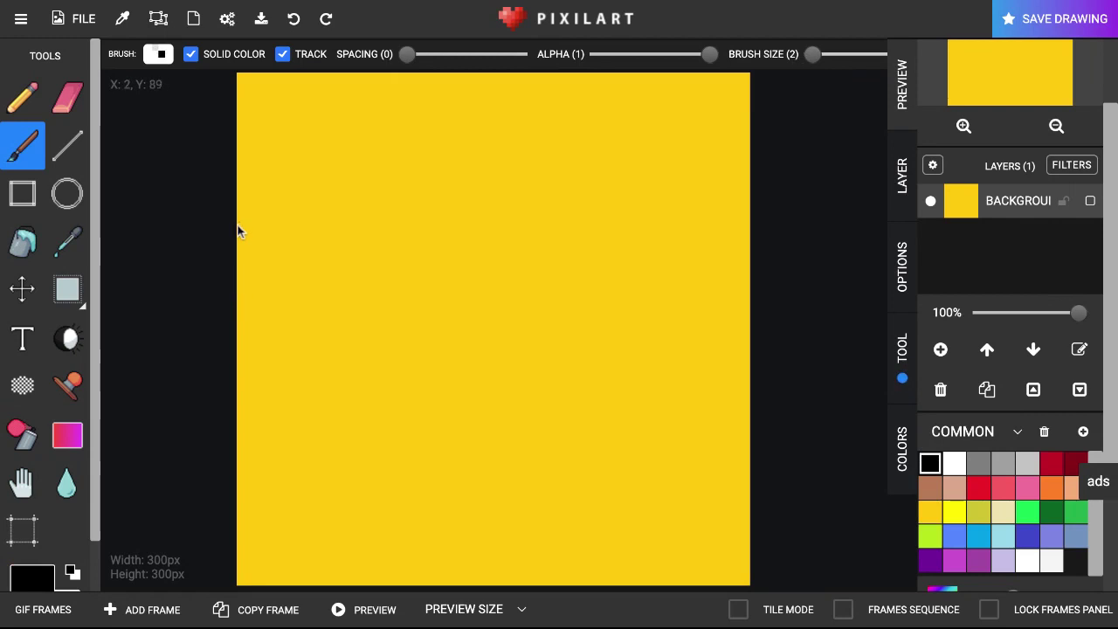
Outline the landscape in black: a tall peak descending into two jagged ridges, a zigzag shoreline below, and smaller distant peaks behind.
mouse_move(238, 224)
mouse_down()
mouse_move(264, 202)
mouse_move(271, 174)
mouse_move(314, 160)
mouse_move(332, 132)
mouse_move(359, 128)
mouse_move(367, 210)
mouse_move(395, 255)
mouse_move(411, 235)
mouse_move(442, 239)
mouse_move(475, 277)
mouse_move(512, 243)
mouse_move(541, 257)
mouse_move(555, 287)
mouse_move(614, 288)
mouse_move(641, 275)
mouse_move(690, 306)
mouse_move(750, 308)
mouse_up()
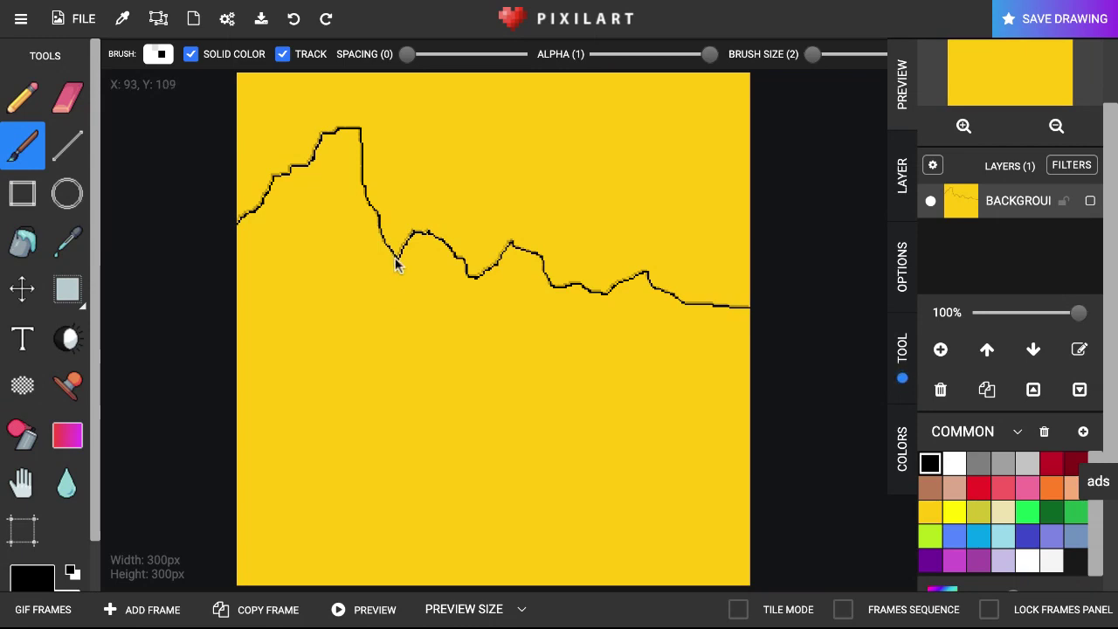
mouse_move(397, 265)
mouse_down()
mouse_move(427, 311)
mouse_move(439, 284)
mouse_move(474, 328)
mouse_move(502, 317)
mouse_move(531, 372)
mouse_move(589, 326)
mouse_move(618, 370)
mouse_up()
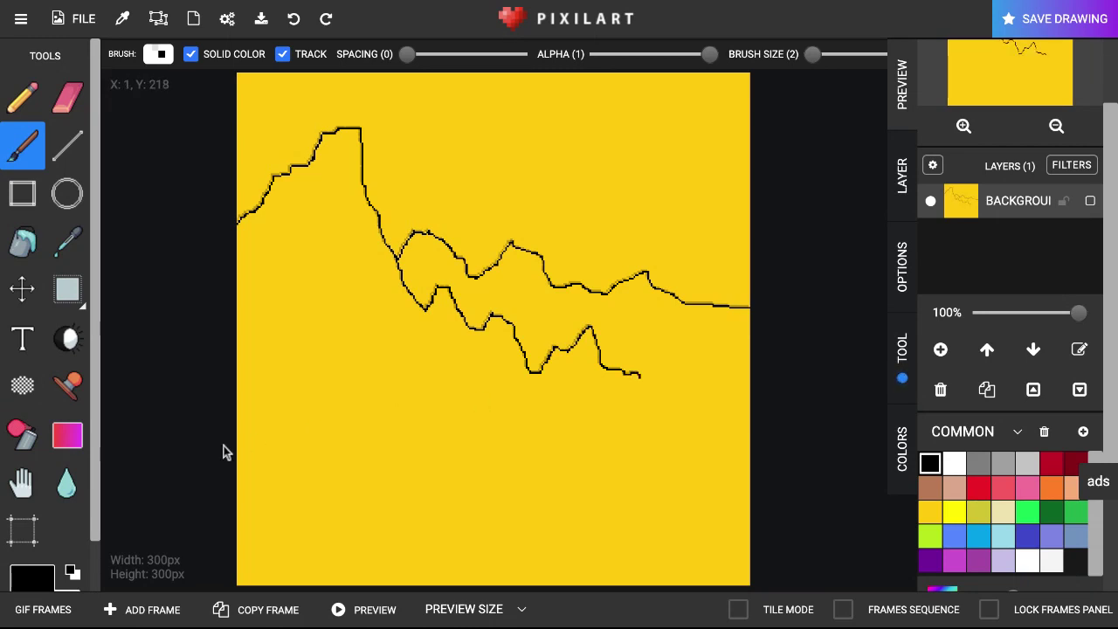
mouse_move(236, 464)
mouse_down()
mouse_move(279, 478)
mouse_move(441, 480)
mouse_move(421, 470)
mouse_move(482, 447)
mouse_move(431, 428)
mouse_move(676, 416)
mouse_move(621, 402)
mouse_move(721, 386)
mouse_move(640, 373)
mouse_move(720, 361)
mouse_move(685, 344)
mouse_move(749, 336)
mouse_up()
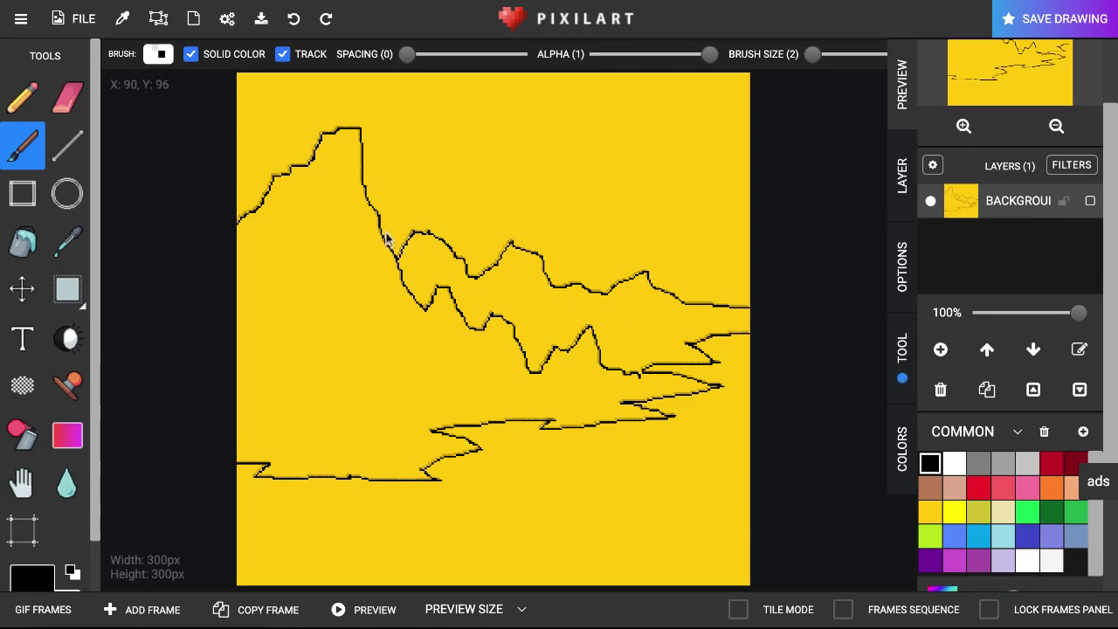
mouse_move(382, 234)
mouse_down()
mouse_move(402, 190)
mouse_move(413, 197)
mouse_up()
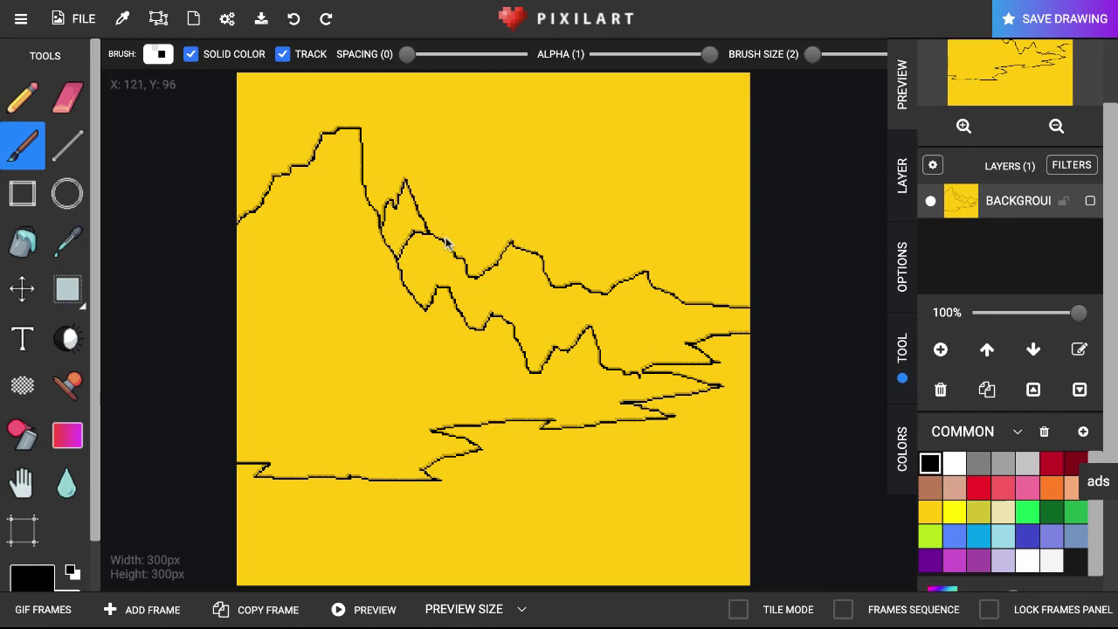
mouse_move(450, 248)
mouse_down()
mouse_move(457, 209)
mouse_move(483, 193)
mouse_move(496, 233)
mouse_move(537, 225)
mouse_move(576, 258)
mouse_move(625, 246)
mouse_move(677, 273)
mouse_move(749, 265)
mouse_up()
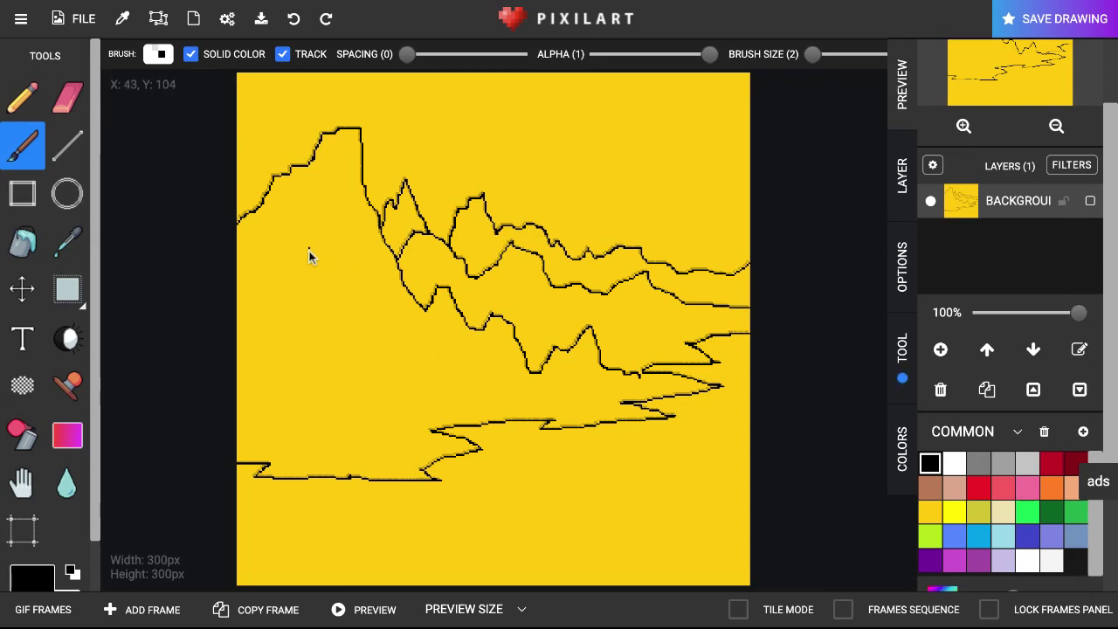
Add long curved contour lines down the tall mountain's slope and short base lines under the nearer ridge's peaks.
mouse_move(307, 249)
mouse_down()
mouse_move(344, 355)
mouse_move(399, 367)
mouse_up()
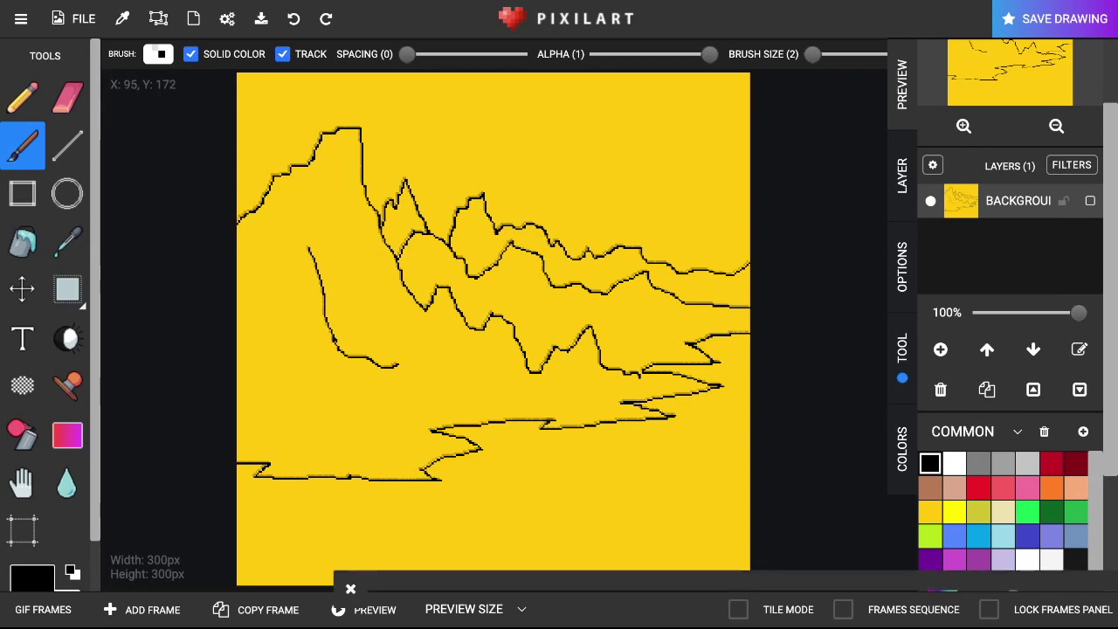
click(351, 497)
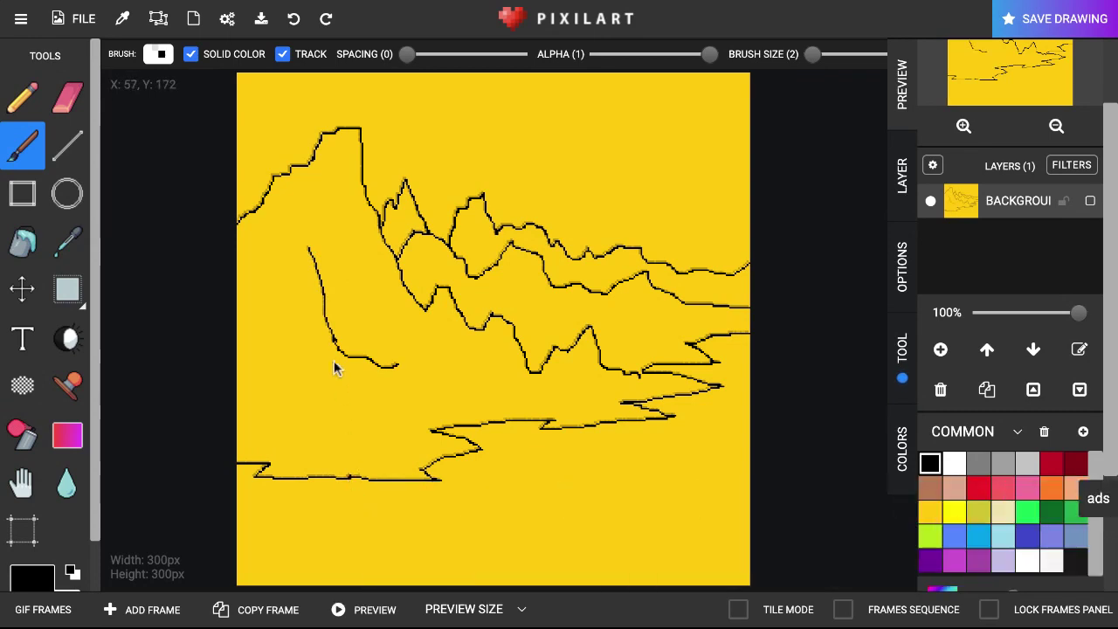
mouse_move(287, 191)
mouse_down()
mouse_move(322, 201)
mouse_move(343, 258)
mouse_up()
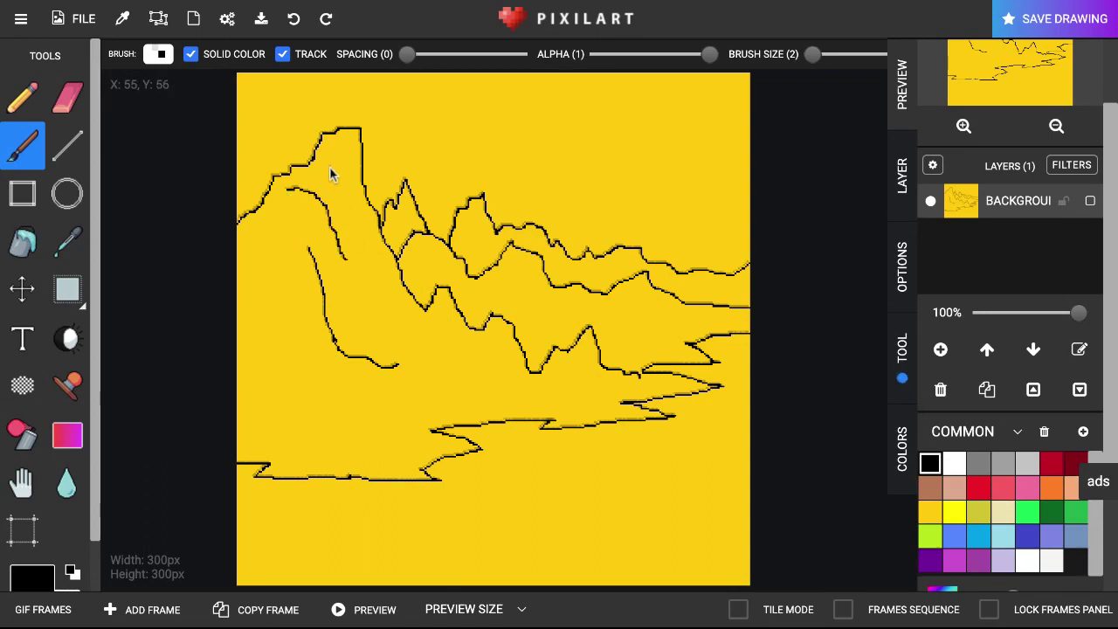
mouse_move(331, 168)
mouse_down()
mouse_move(362, 229)
mouse_move(365, 267)
mouse_move(388, 289)
mouse_up()
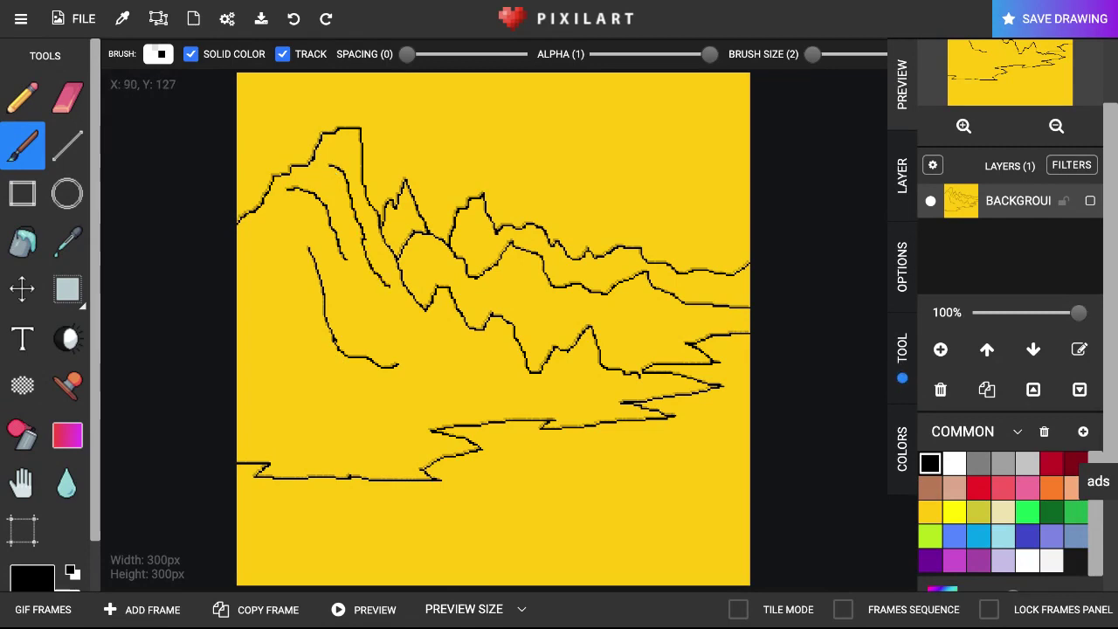
mouse_move(393, 327)
mouse_down()
mouse_move(427, 308)
mouse_move(463, 336)
mouse_move(472, 328)
mouse_up()
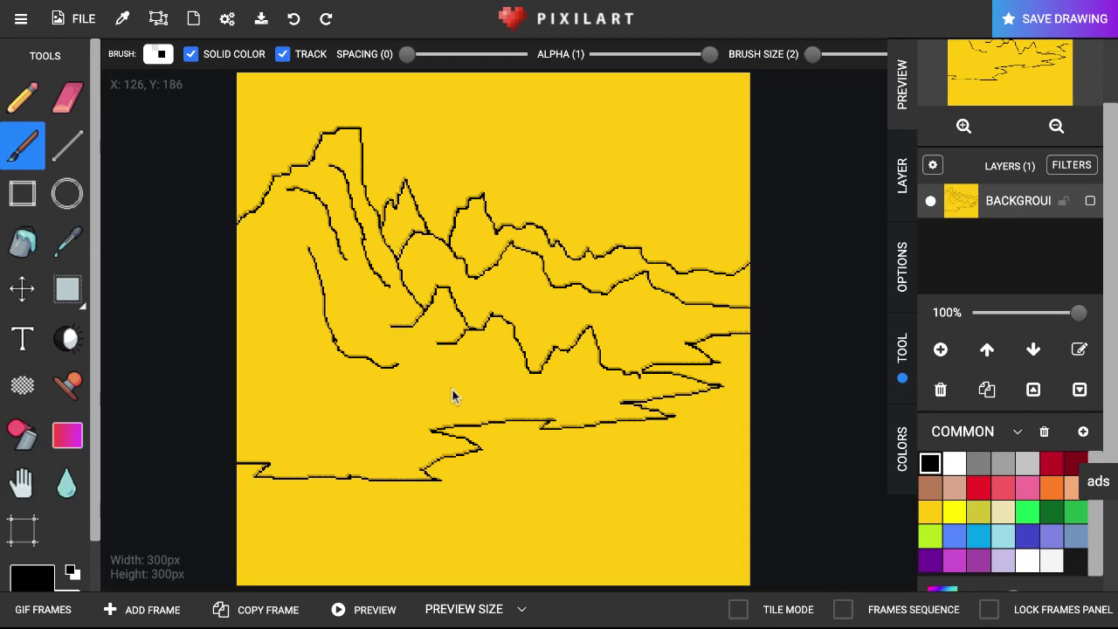
drag(451, 391, 508, 382)
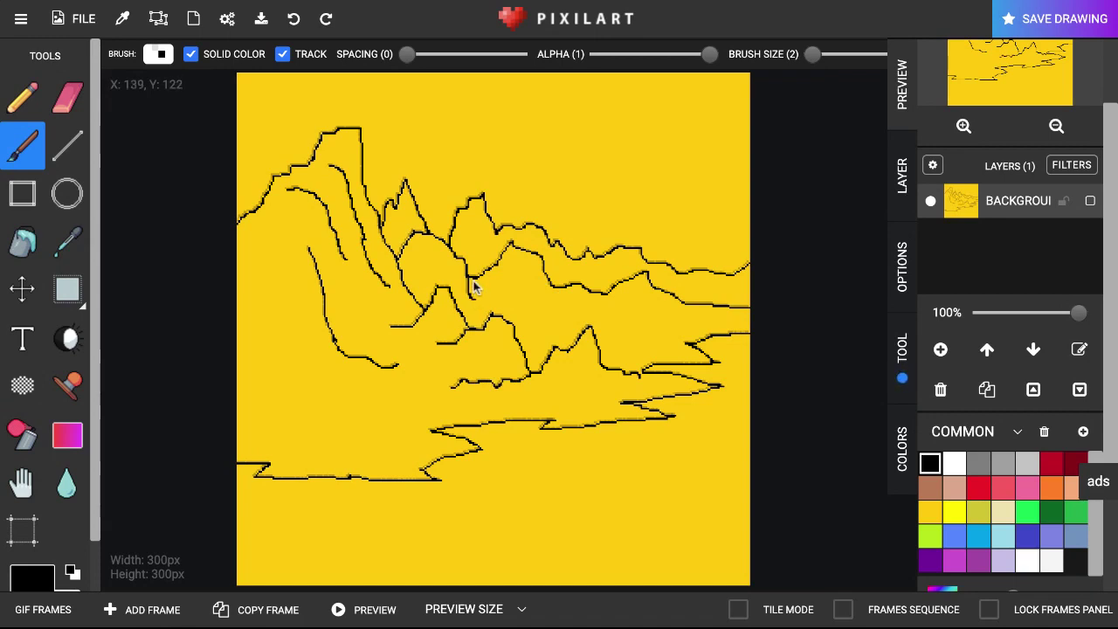
Add short crease lines below the middle ridge's valleys and inside the distant peaks.
mouse_move(472, 285)
mouse_down()
mouse_move(479, 301)
mouse_move(481, 285)
mouse_up()
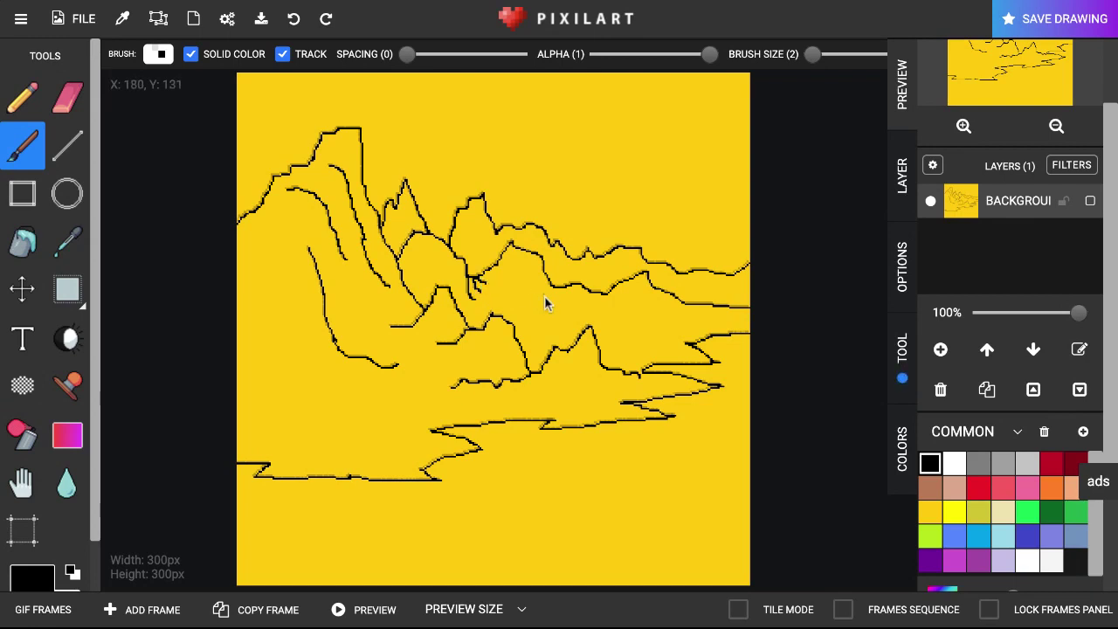
mouse_move(553, 291)
mouse_down()
mouse_move(533, 318)
mouse_move(542, 302)
mouse_up()
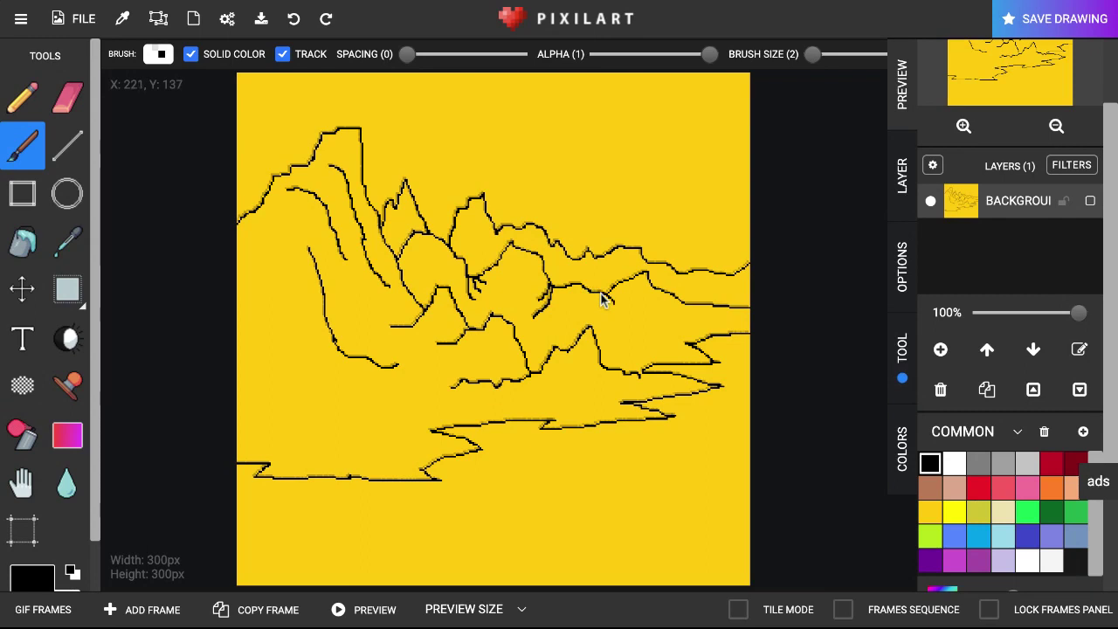
drag(601, 297, 653, 321)
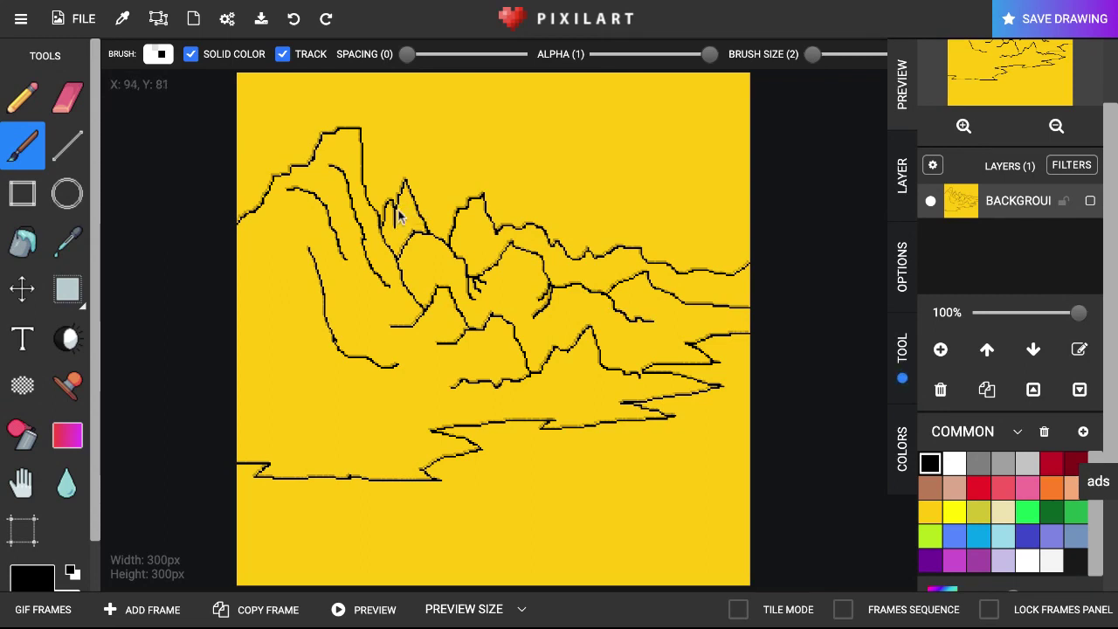
drag(479, 237, 469, 214)
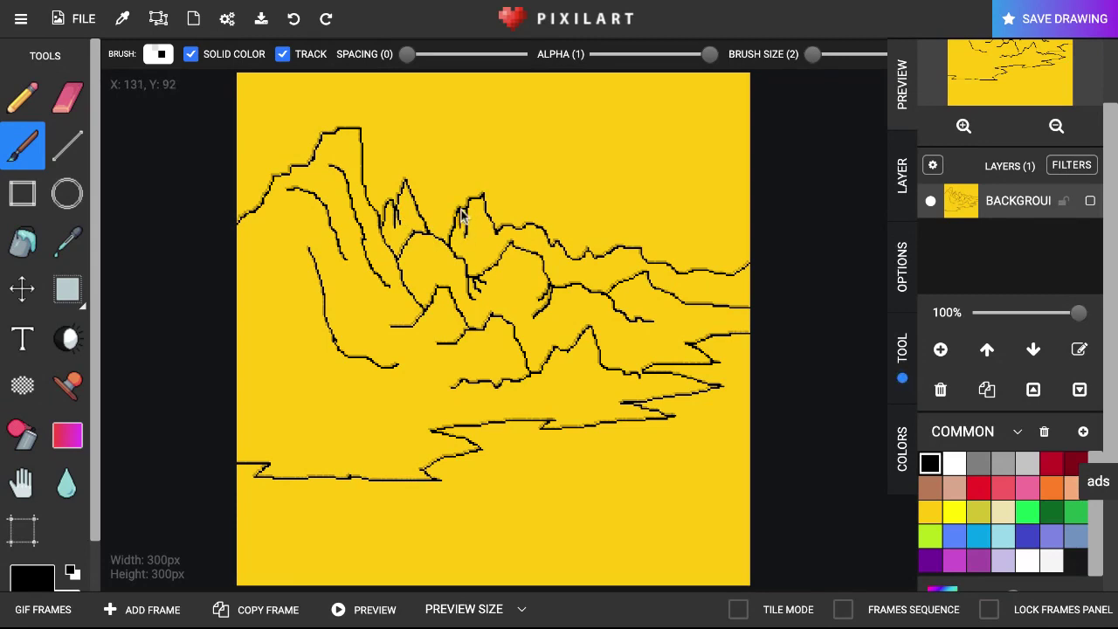
drag(461, 214, 459, 225)
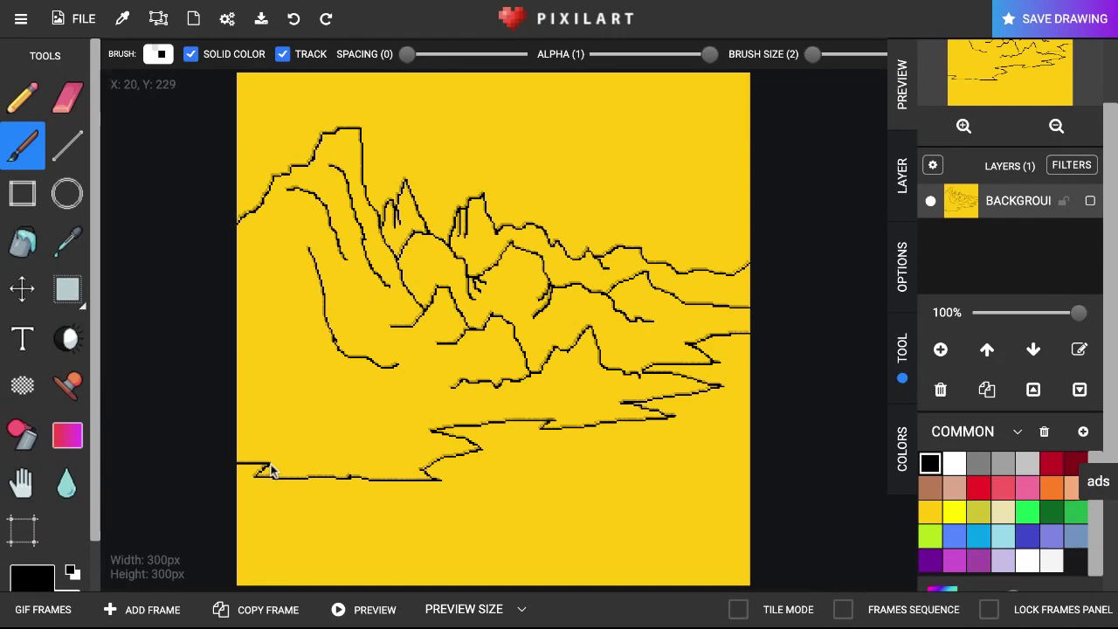
Draw rocky hills rising from the shoreline: two overlapping mounds at the left, one right of centre, and one near the right edge.
mouse_move(271, 470)
mouse_down()
mouse_move(322, 415)
mouse_move(384, 438)
mouse_move(420, 472)
mouse_up()
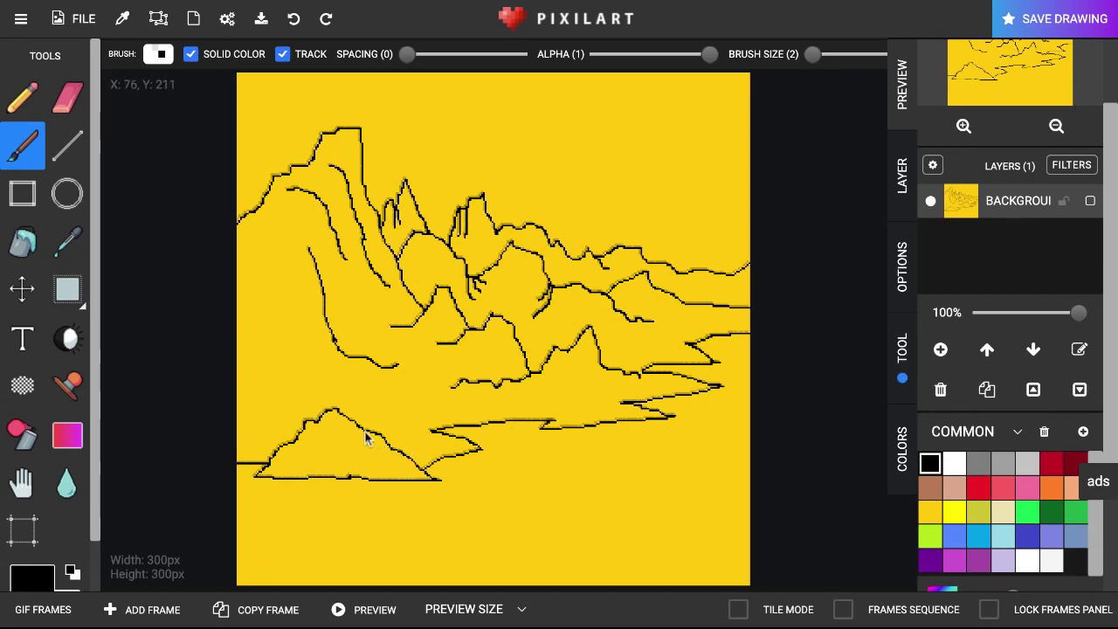
mouse_move(358, 431)
mouse_down()
mouse_move(392, 401)
mouse_move(428, 432)
mouse_up()
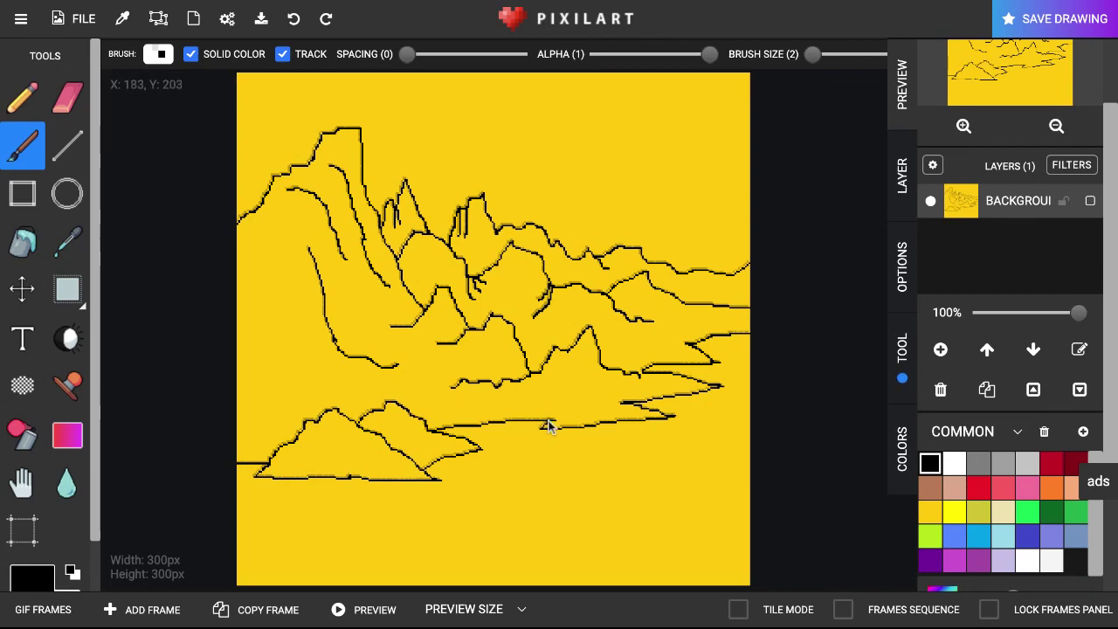
mouse_move(552, 426)
mouse_down()
mouse_move(551, 372)
mouse_move(594, 372)
mouse_move(608, 386)
mouse_up()
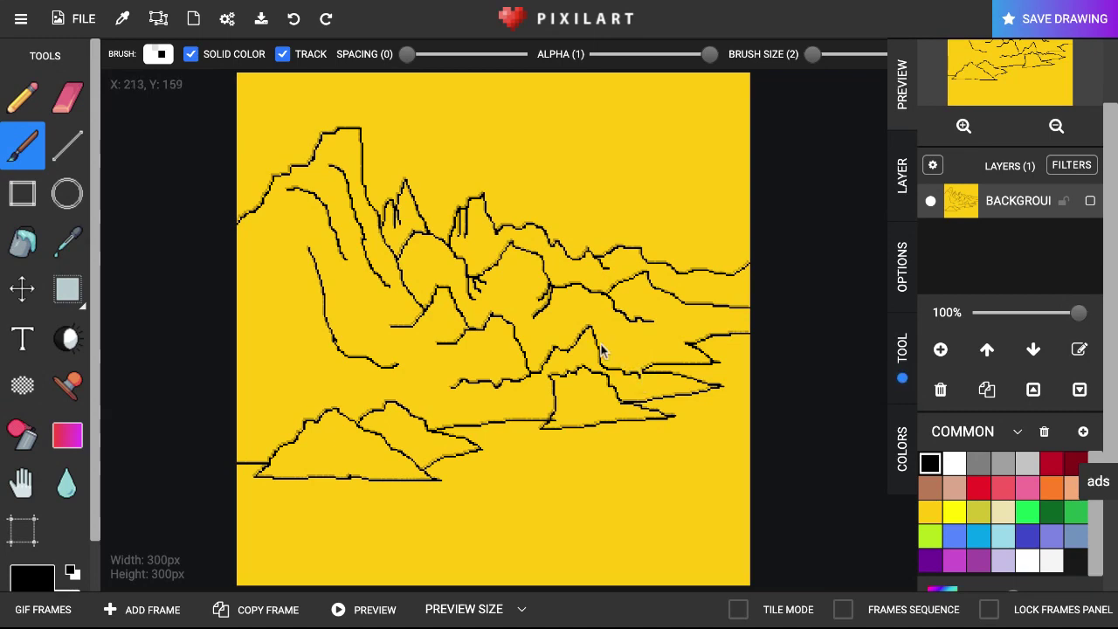
mouse_move(686, 340)
mouse_down()
mouse_move(633, 311)
mouse_move(615, 345)
mouse_up()
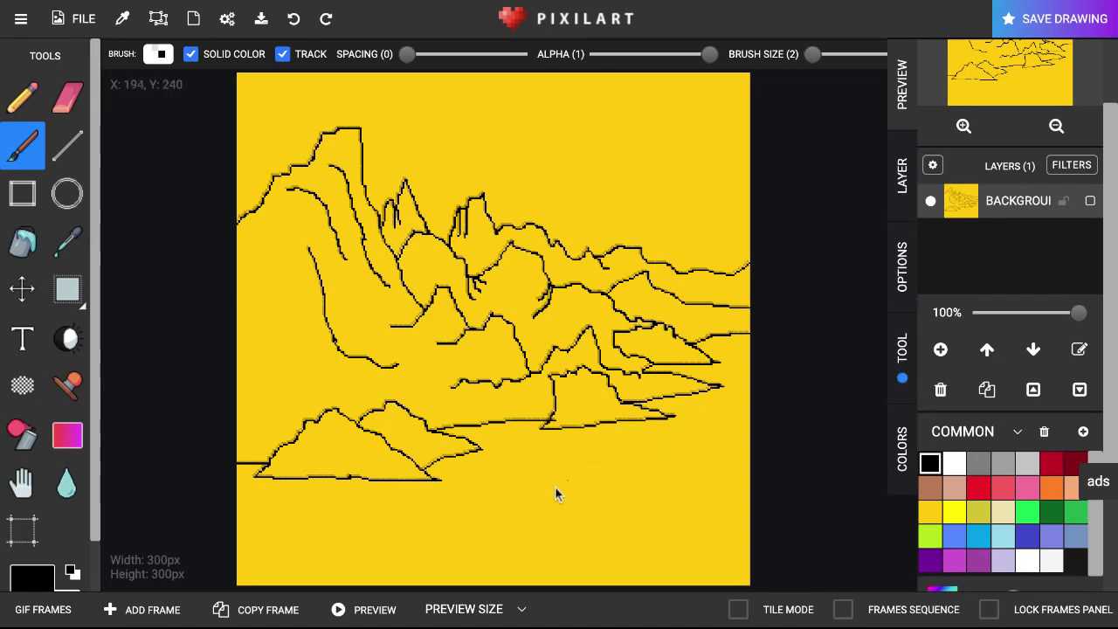
Outline a jagged foreground bank in the lower-right corner, running from the canvas's right edge to its bottom edge.
mouse_move(553, 522)
mouse_down()
mouse_move(630, 520)
mouse_move(609, 503)
mouse_move(647, 489)
mouse_move(655, 512)
mouse_move(678, 501)
mouse_move(694, 509)
mouse_move(699, 472)
mouse_move(749, 466)
mouse_up()
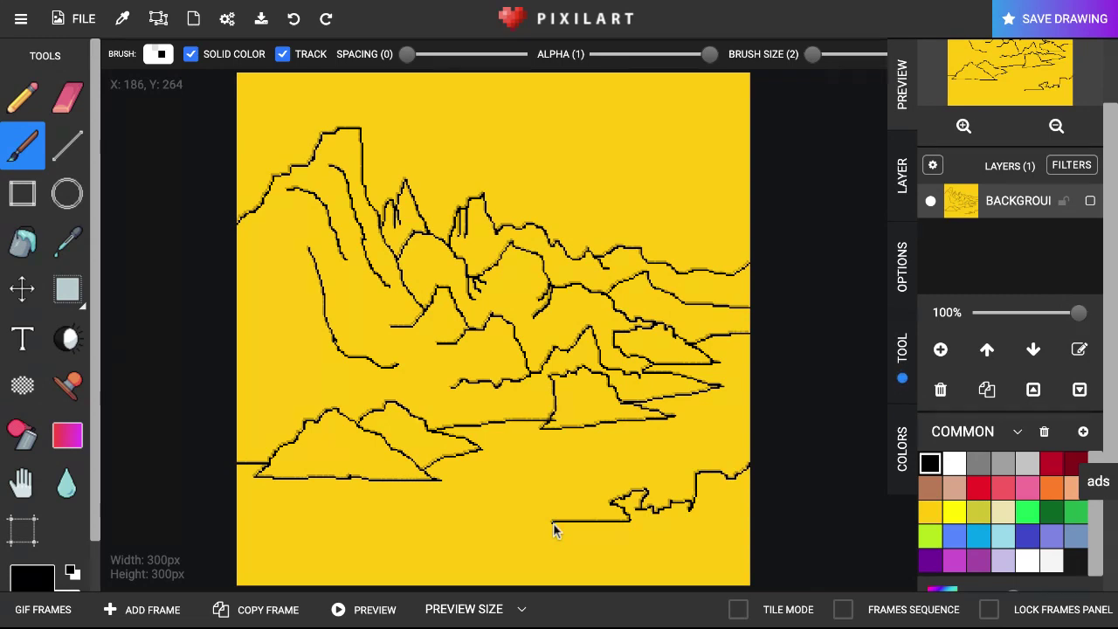
mouse_move(575, 525)
mouse_down()
mouse_move(675, 534)
mouse_move(573, 583)
mouse_up()
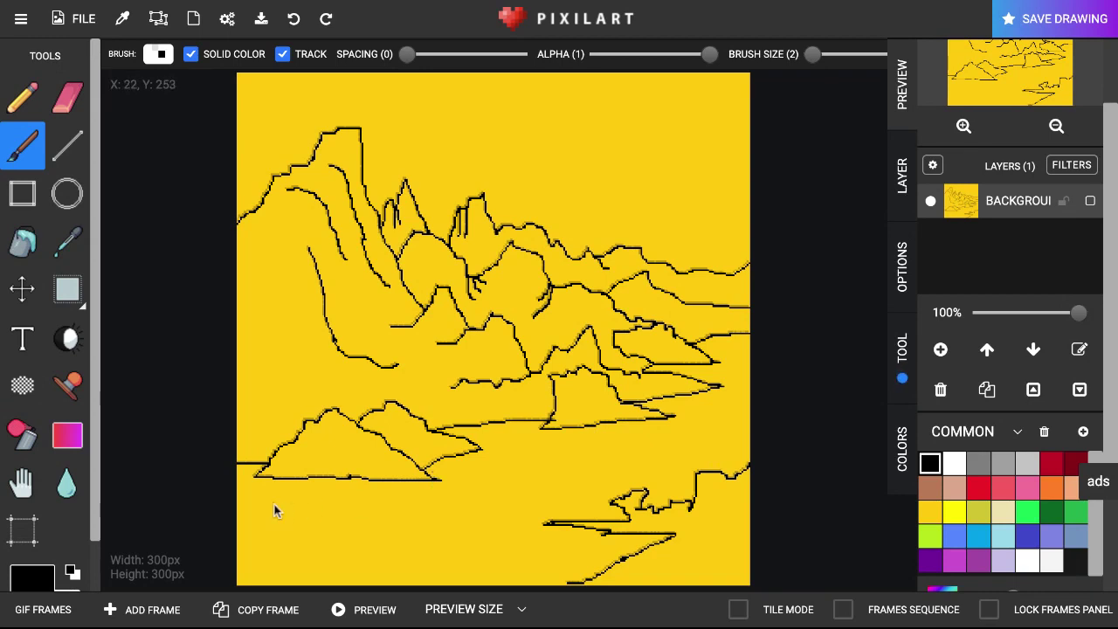
Draw thin black water ripples with the Line tool at pixel size 1 beneath the left mounds and beside their right tip.
click(73, 150)
drag(270, 506, 382, 508)
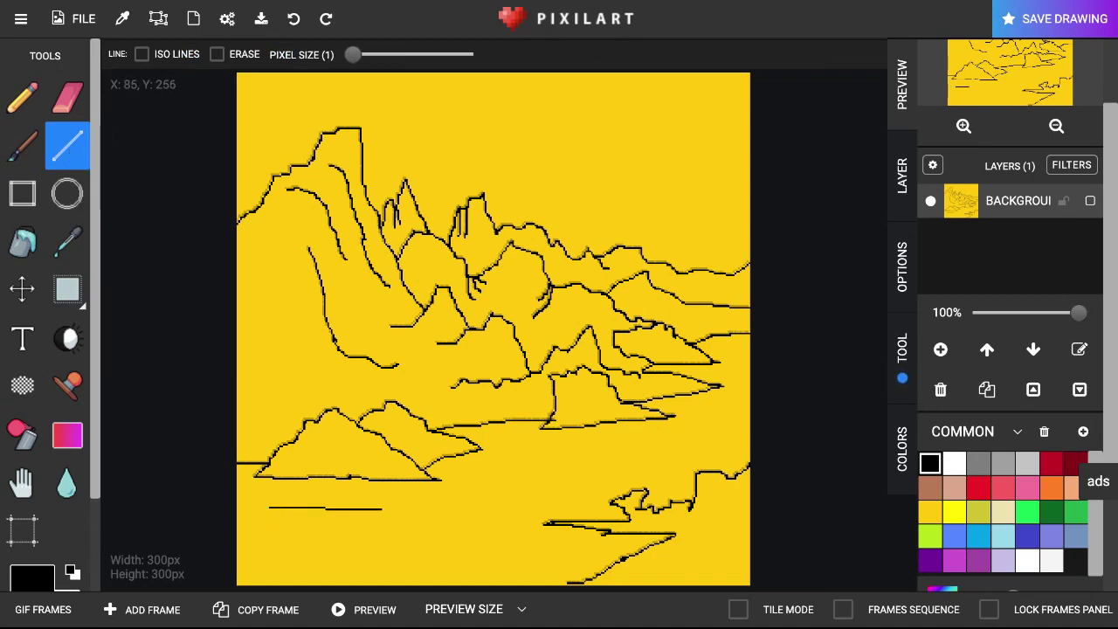
mouse_move(280, 498)
mouse_down()
mouse_move(379, 498)
mouse_move(282, 504)
mouse_move(371, 501)
mouse_move(297, 500)
mouse_move(331, 491)
mouse_up()
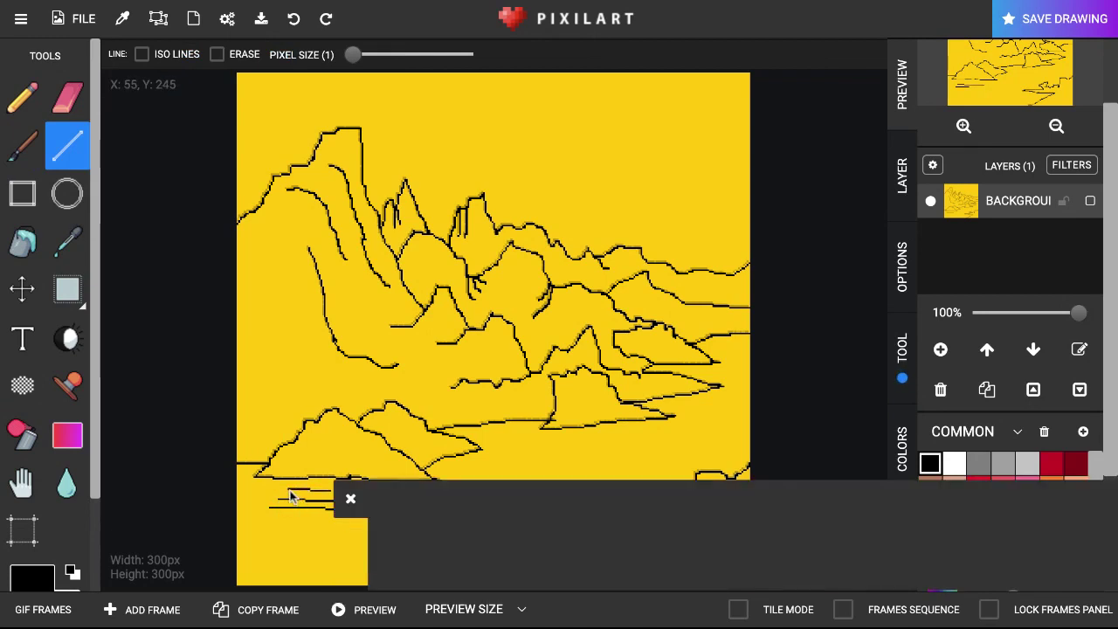
click(350, 498)
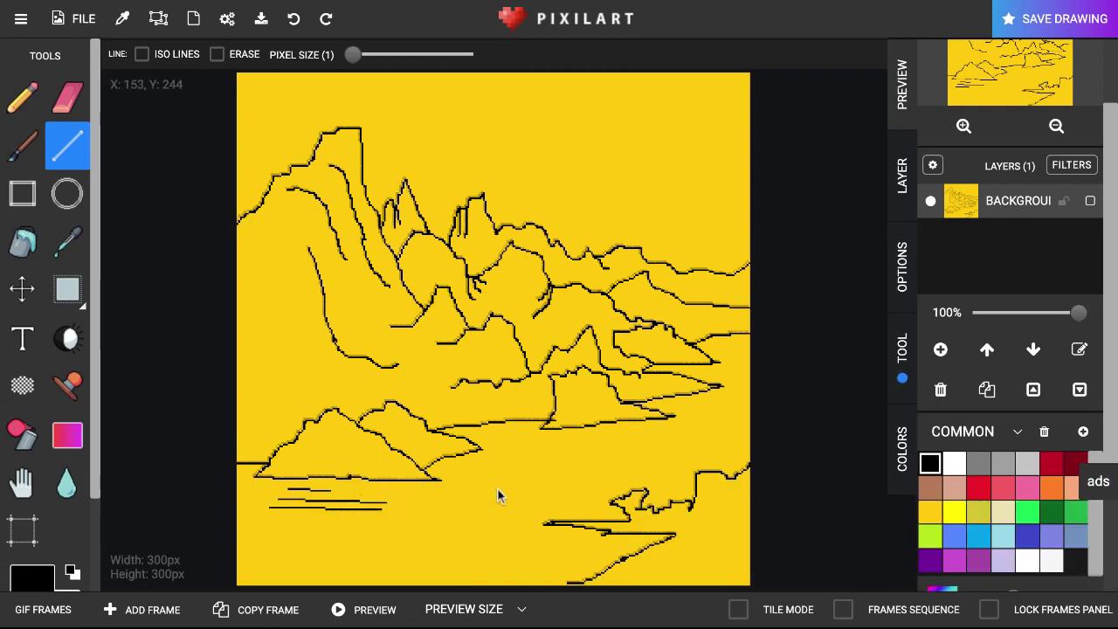
mouse_move(455, 458)
mouse_down()
mouse_move(517, 459)
mouse_move(478, 461)
mouse_up()
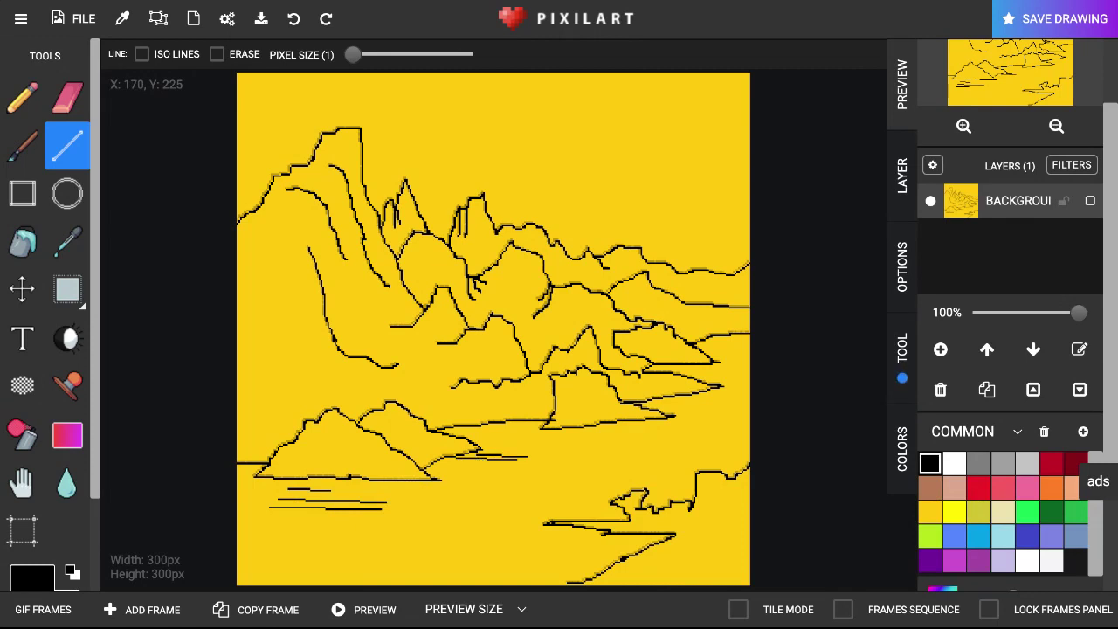
mouse_move(472, 466)
mouse_down()
mouse_move(510, 466)
mouse_move(444, 468)
mouse_up()
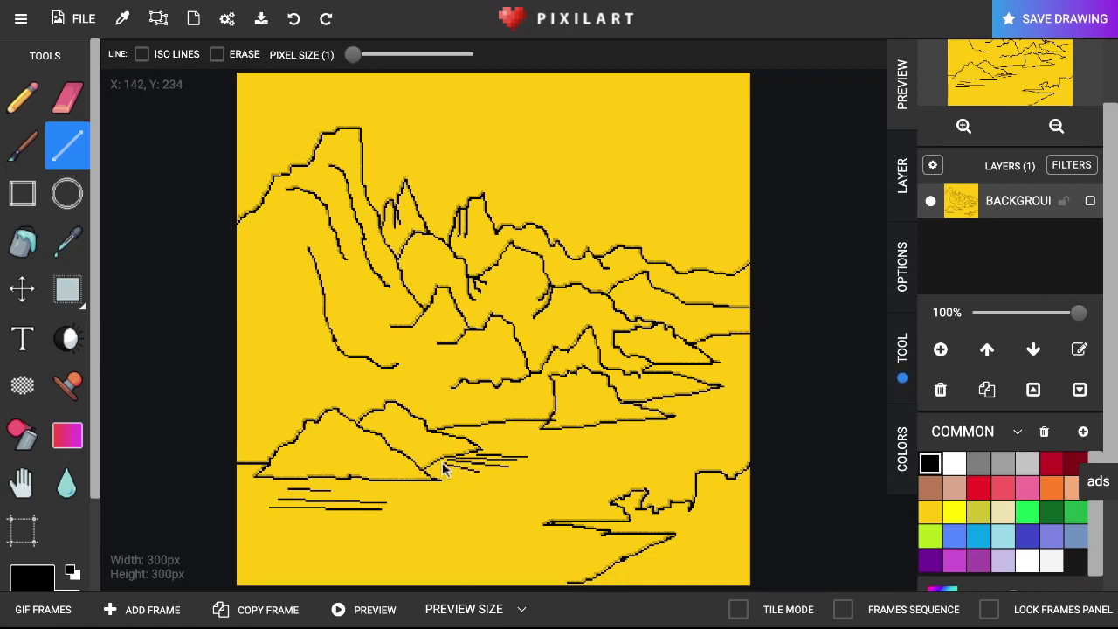
Add straight ripple lines under the right-of-centre shoreline rock and a stack of them beside the foreground bank.
drag(600, 431, 725, 425)
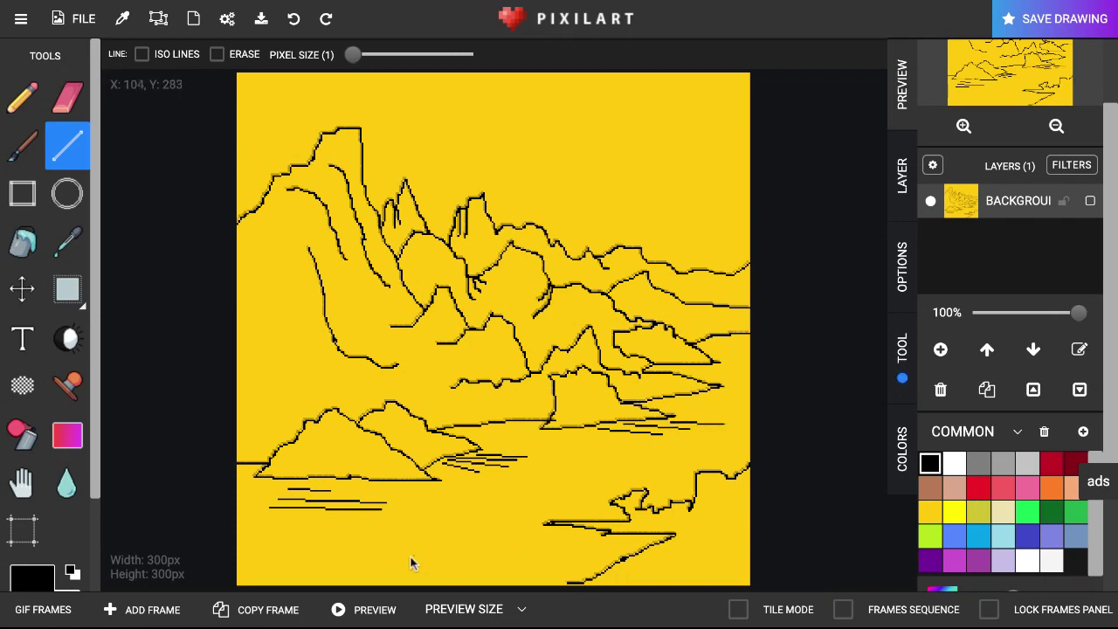
drag(396, 556, 551, 556)
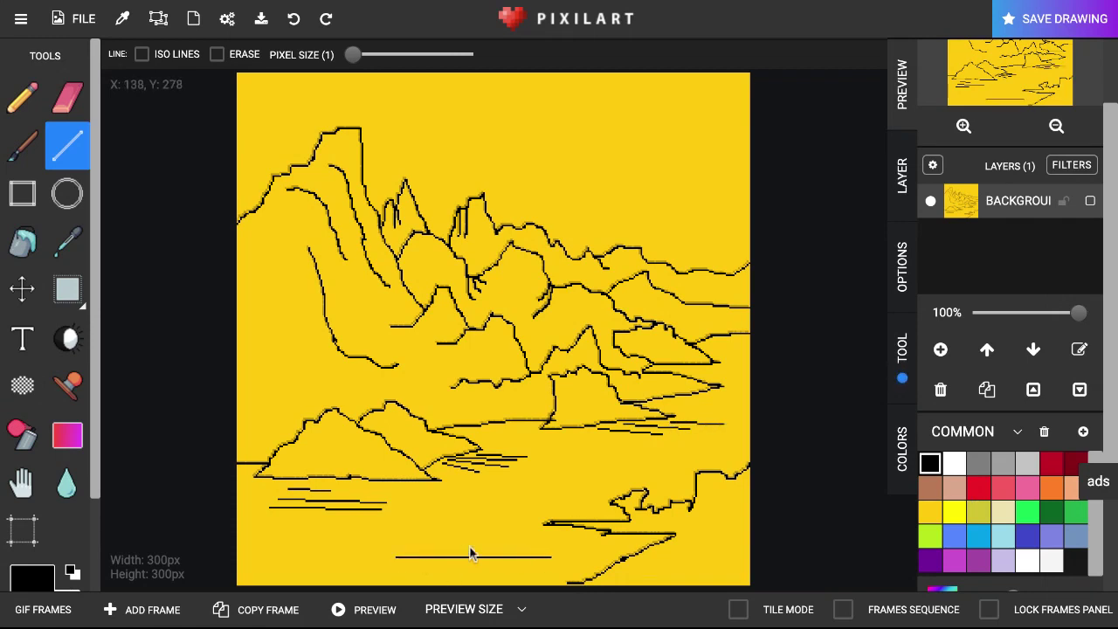
drag(436, 547, 565, 547)
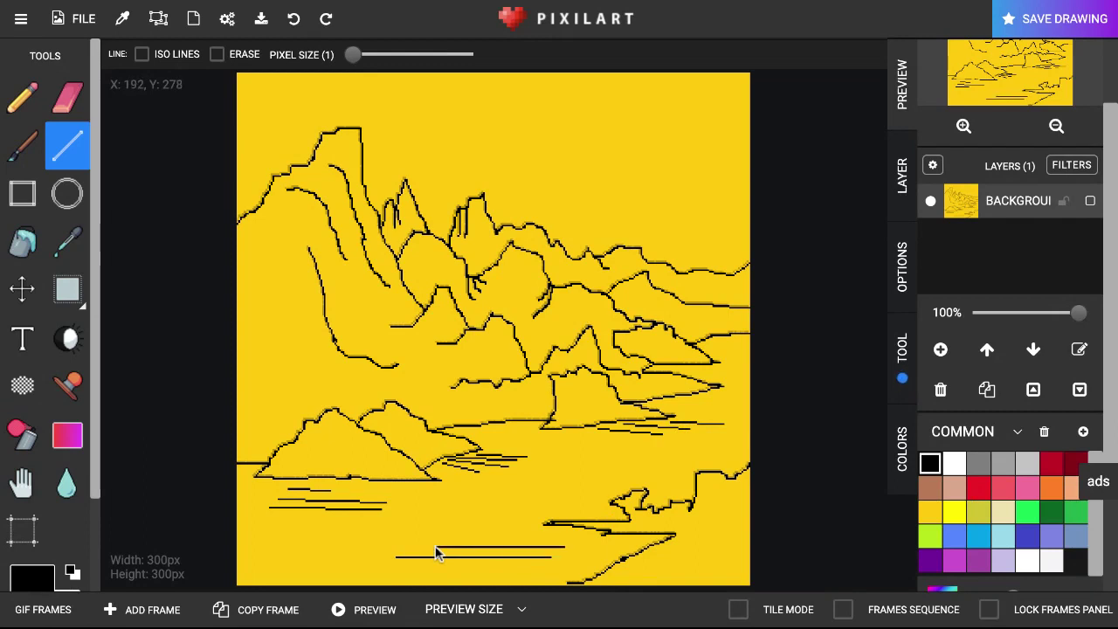
drag(454, 535, 662, 527)
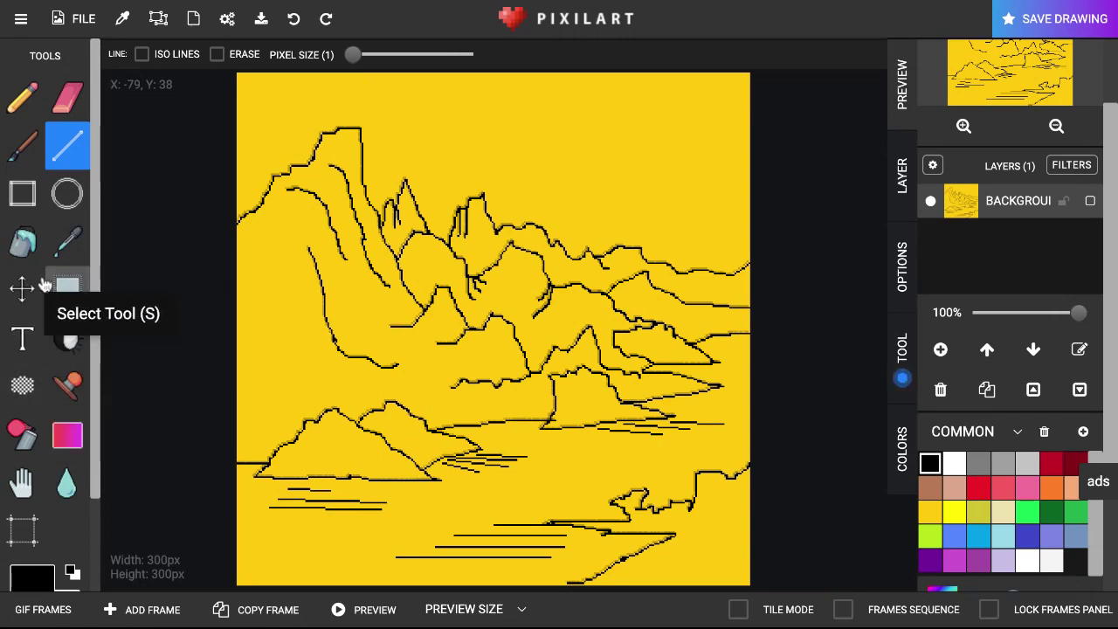
Speckle the sky and mountains with black using the Spray tool at size 39, speed 2 and opacity 0.4.
click(22, 435)
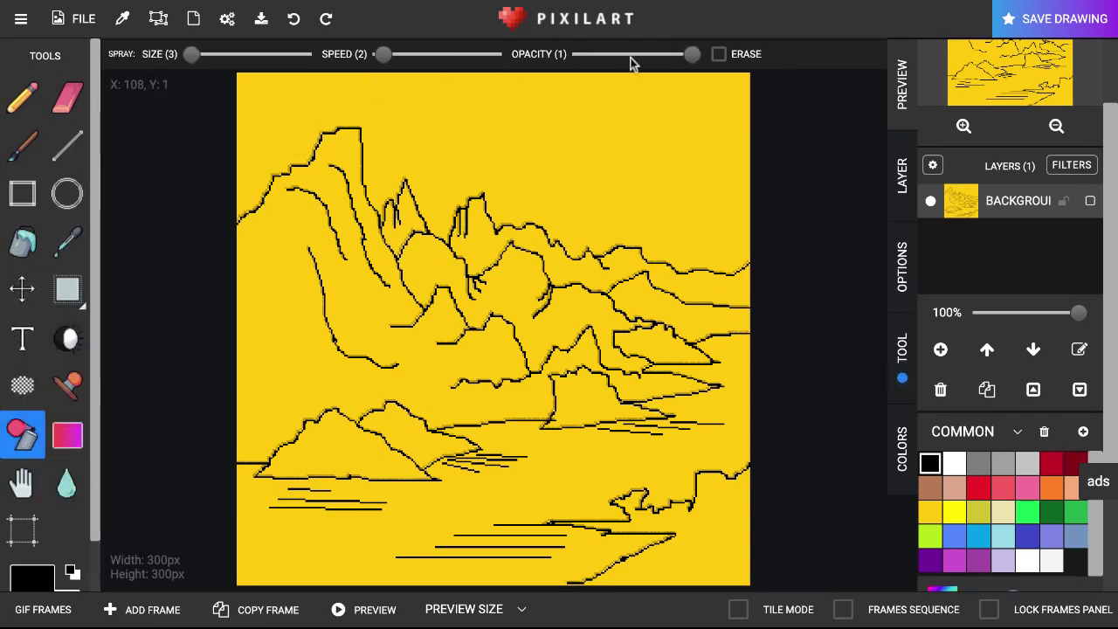
scroll(695, 56, down, 6)
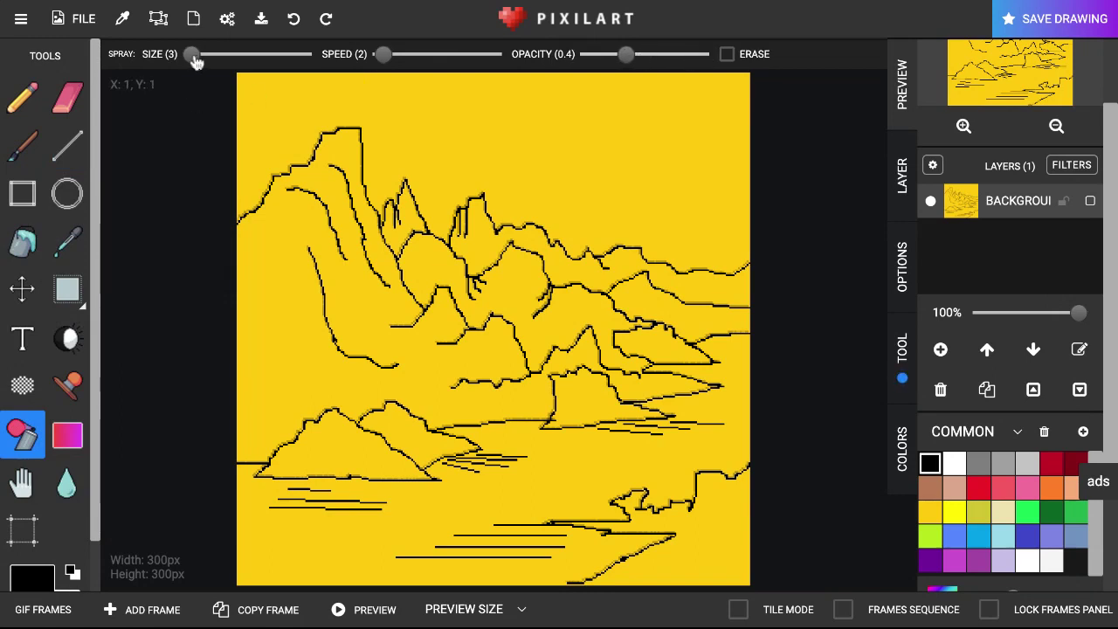
scroll(192, 55, up, 8)
drag(209, 57, 241, 55)
mouse_move(749, 88)
mouse_down()
mouse_move(637, 166)
mouse_move(723, 160)
mouse_move(584, 127)
mouse_move(467, 132)
mouse_move(381, 76)
mouse_up()
mouse_move(271, 111)
mouse_down()
mouse_move(262, 108)
mouse_move(275, 142)
mouse_move(251, 173)
mouse_up()
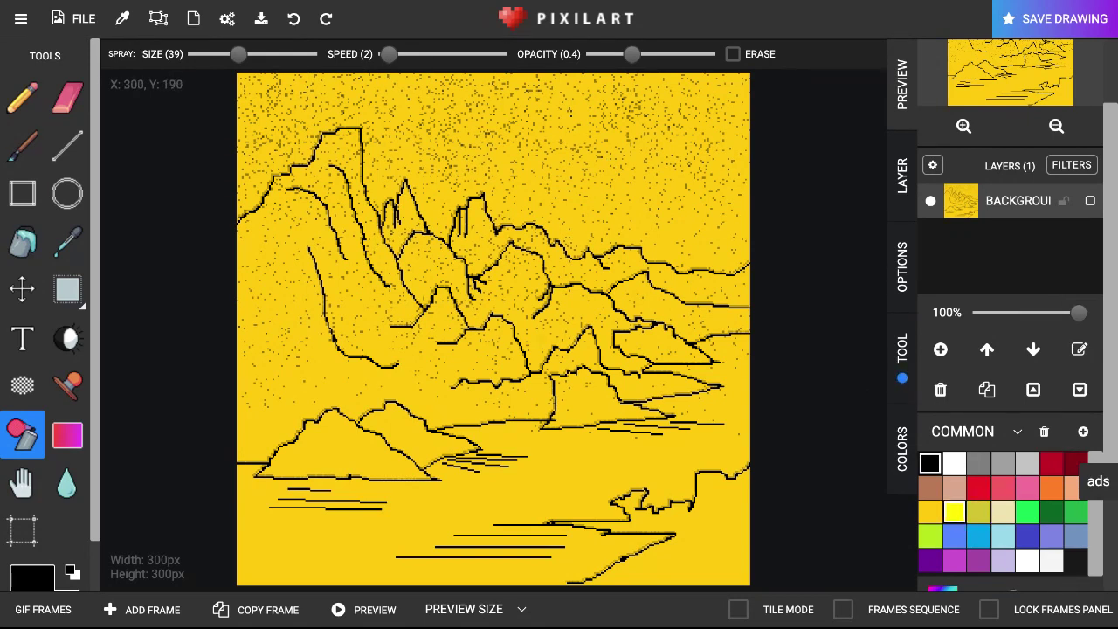
Bucket-fill the distant ridge and the small pointed peaks beside the main mountain with olive yellow.
click(953, 513)
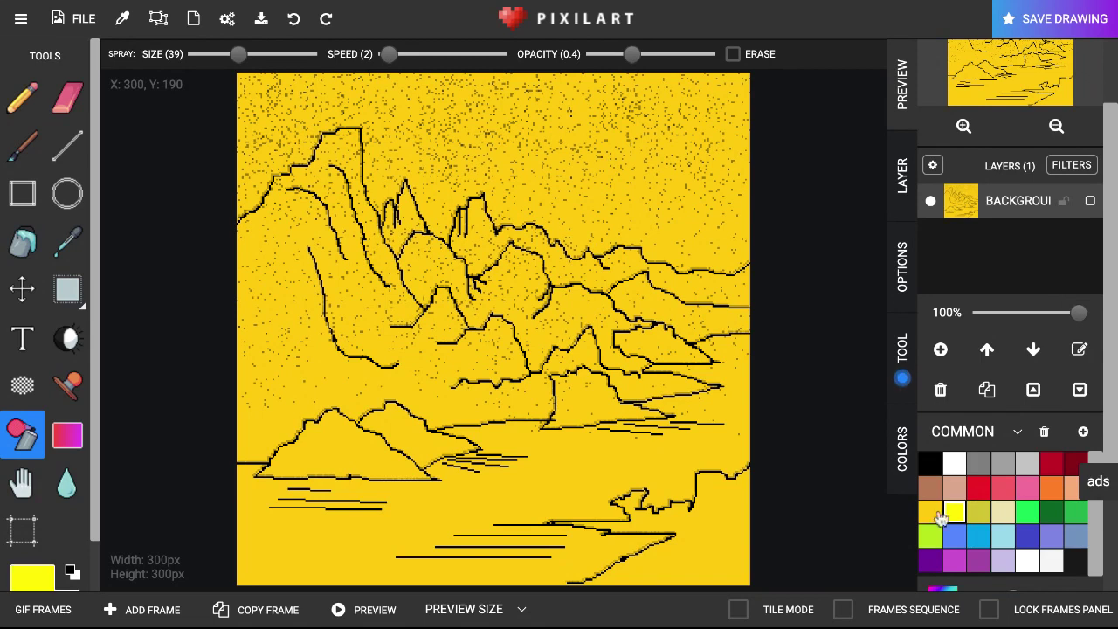
click(25, 246)
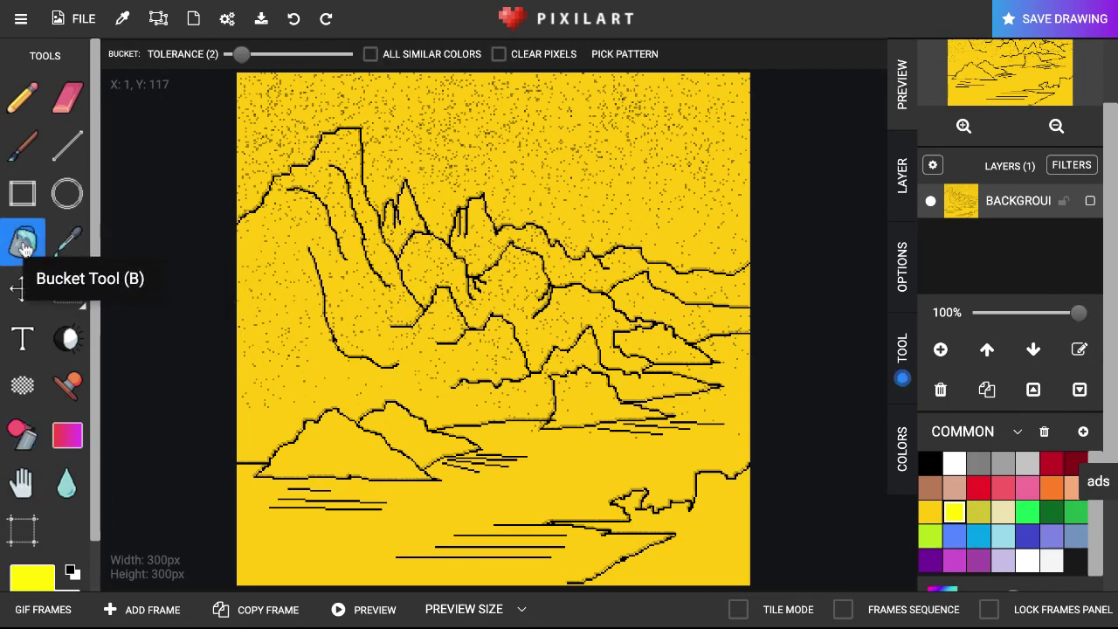
click(977, 515)
click(698, 296)
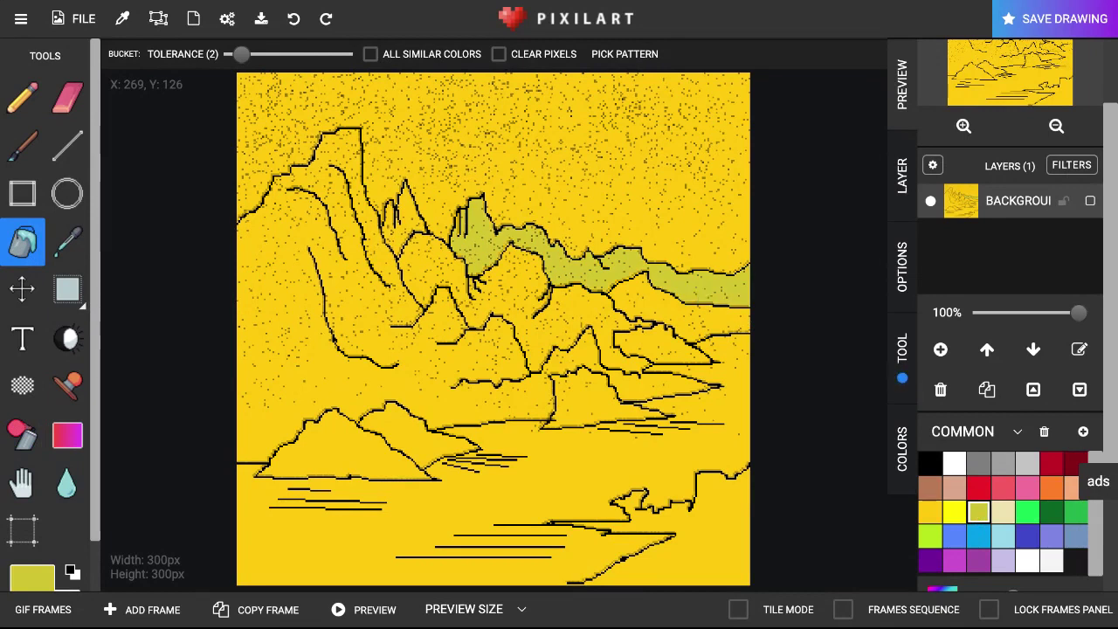
click(406, 238)
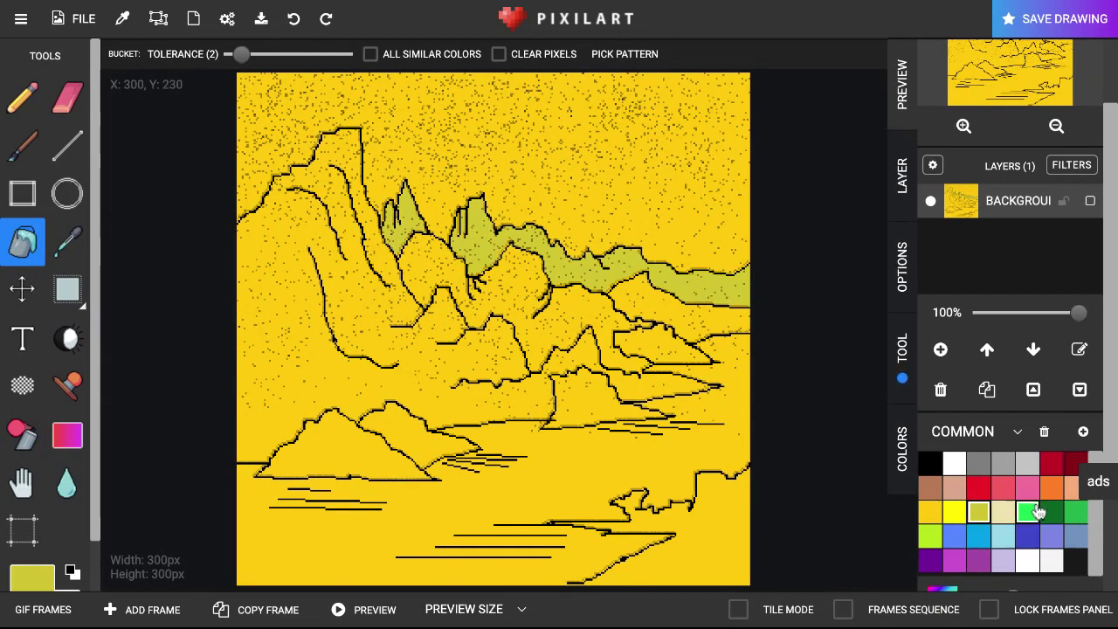
Fill the far slope at the canvas's right edge with pinkish tan and the main mountain mass with brown.
click(930, 514)
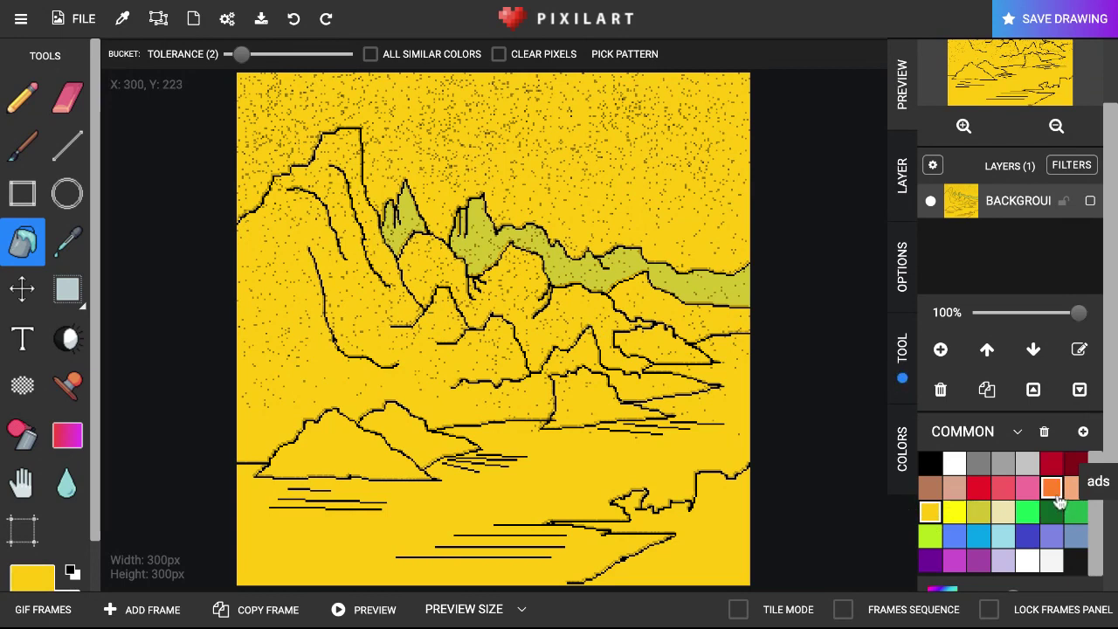
click(953, 486)
click(663, 325)
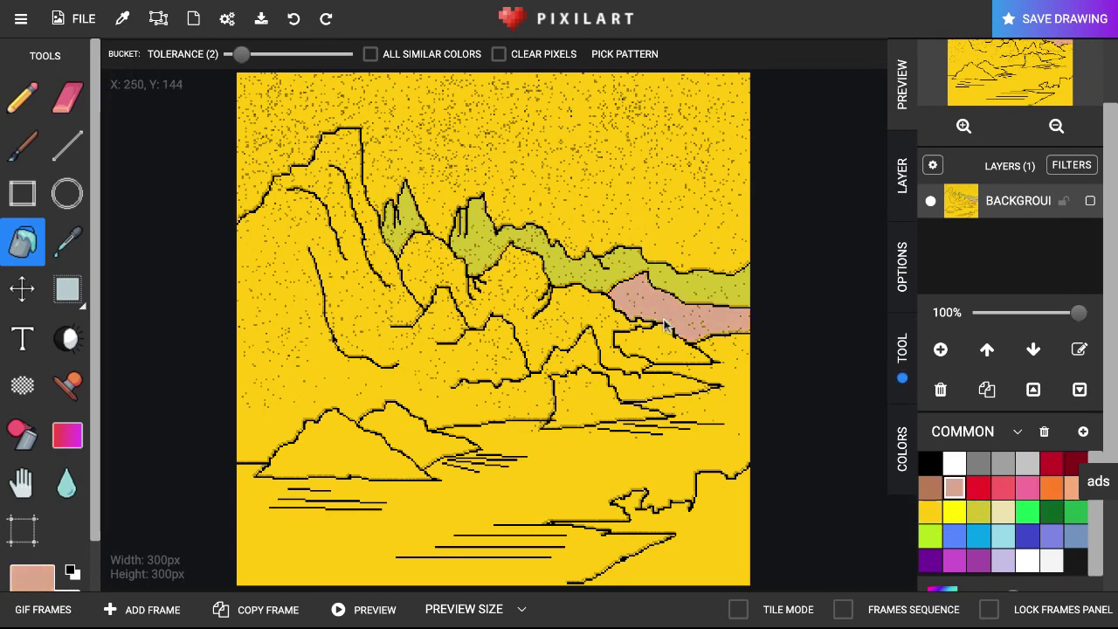
click(578, 316)
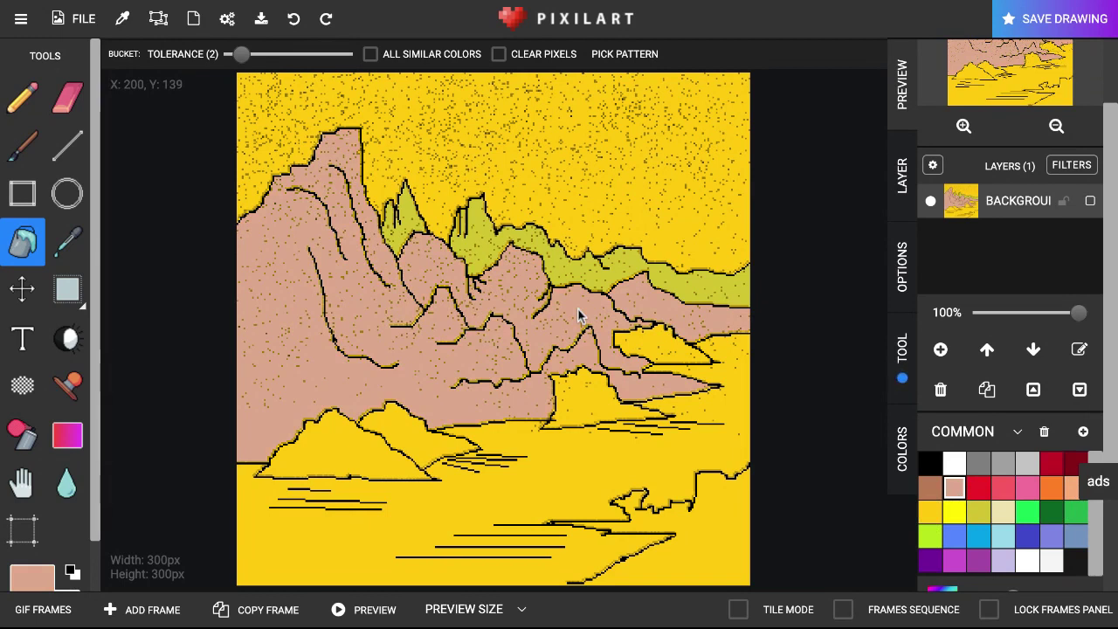
click(922, 488)
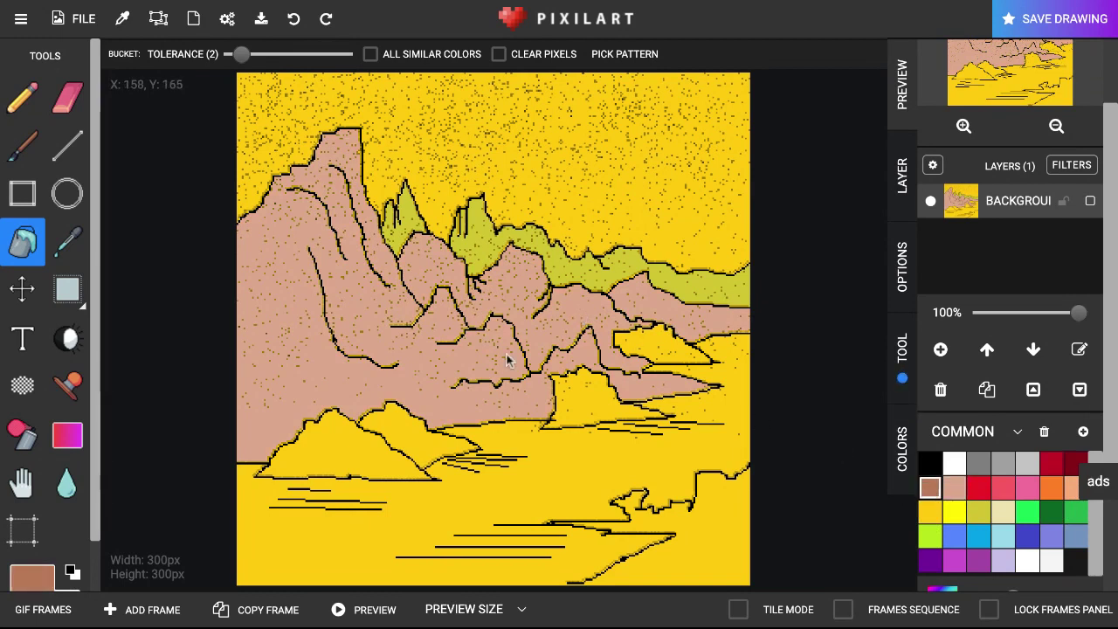
click(542, 349)
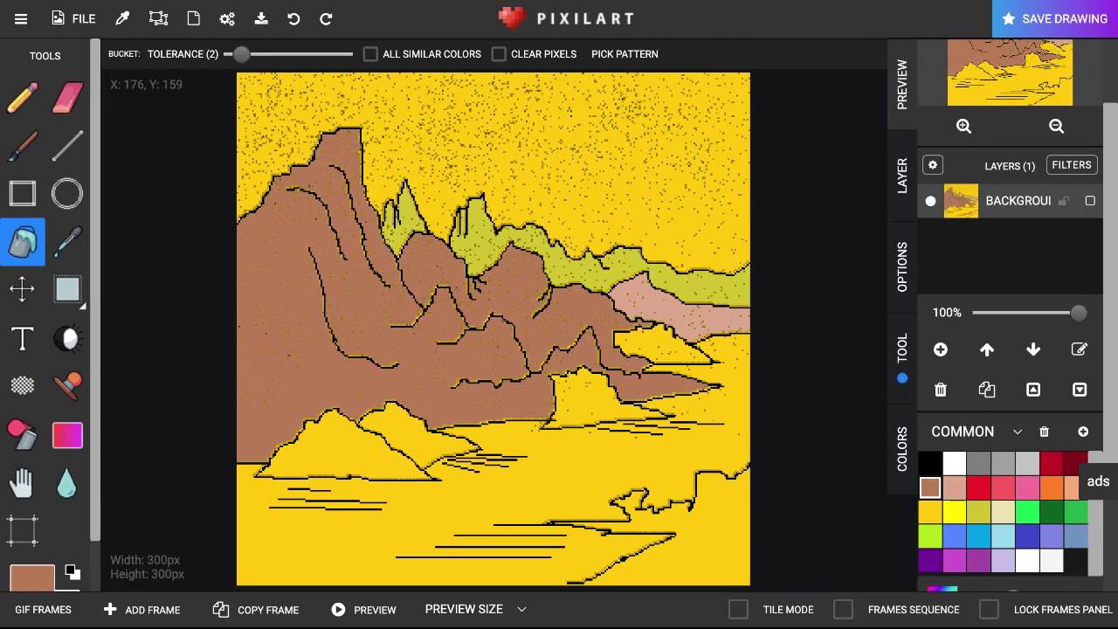
Fill the two overlapping left mounds with dark grey and the right-of-centre shoreline rock with medium grey.
click(980, 465)
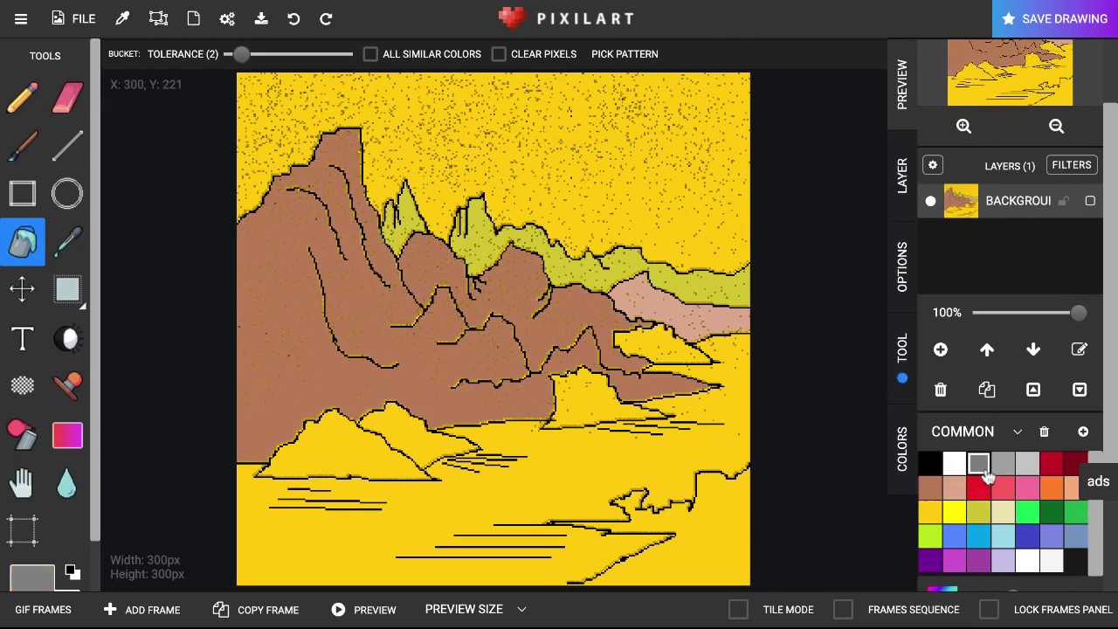
click(351, 448)
click(416, 437)
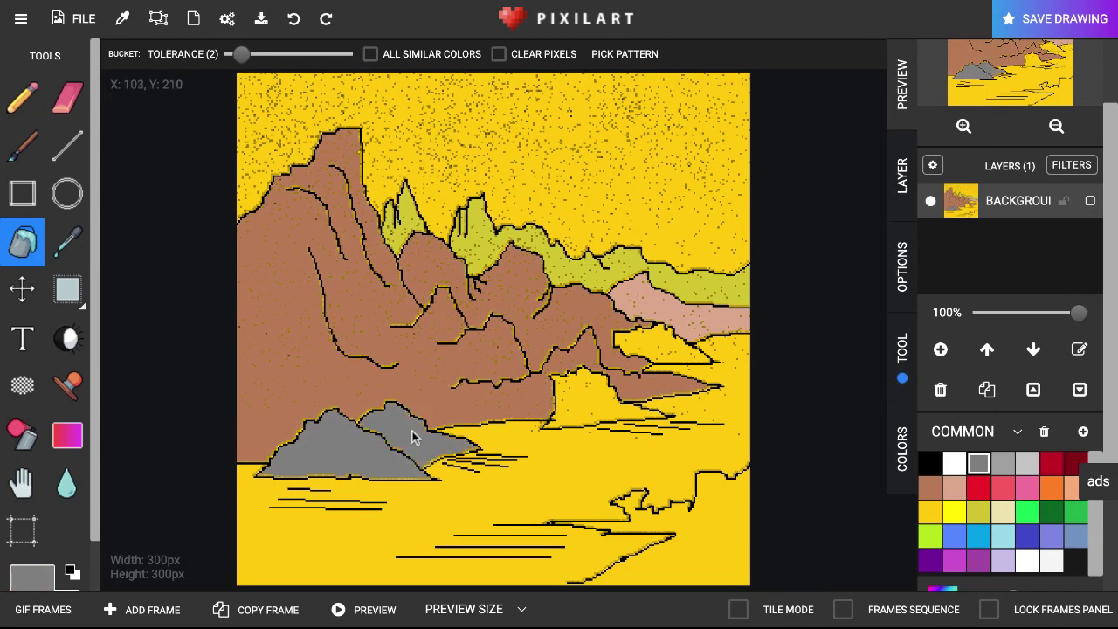
click(1003, 463)
click(580, 419)
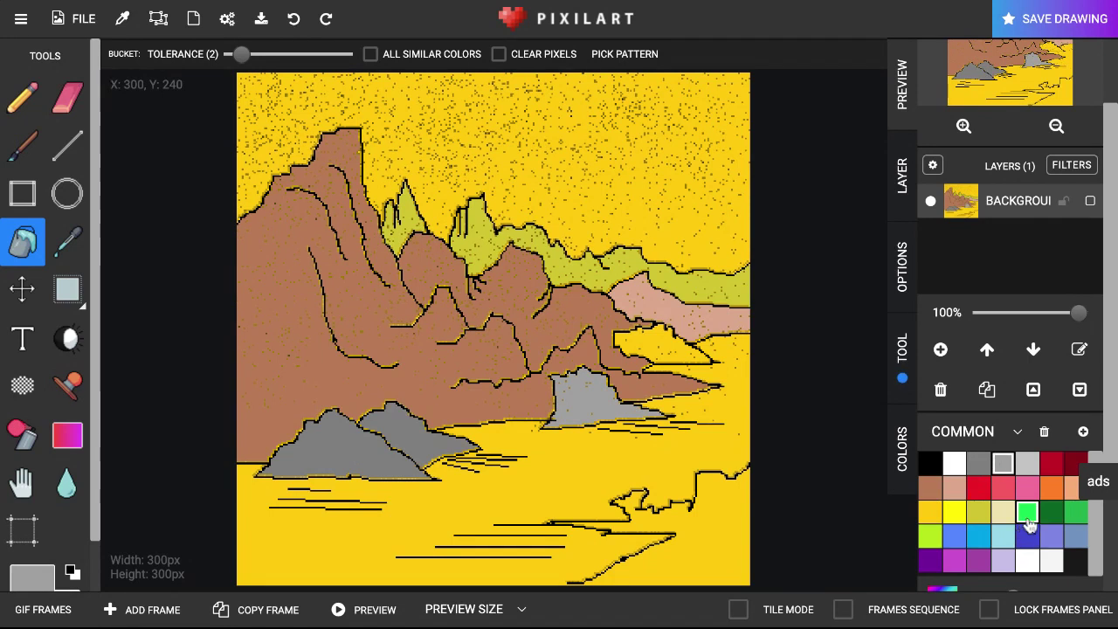
Fill the speckled sky above the mountains with light grey.
click(978, 463)
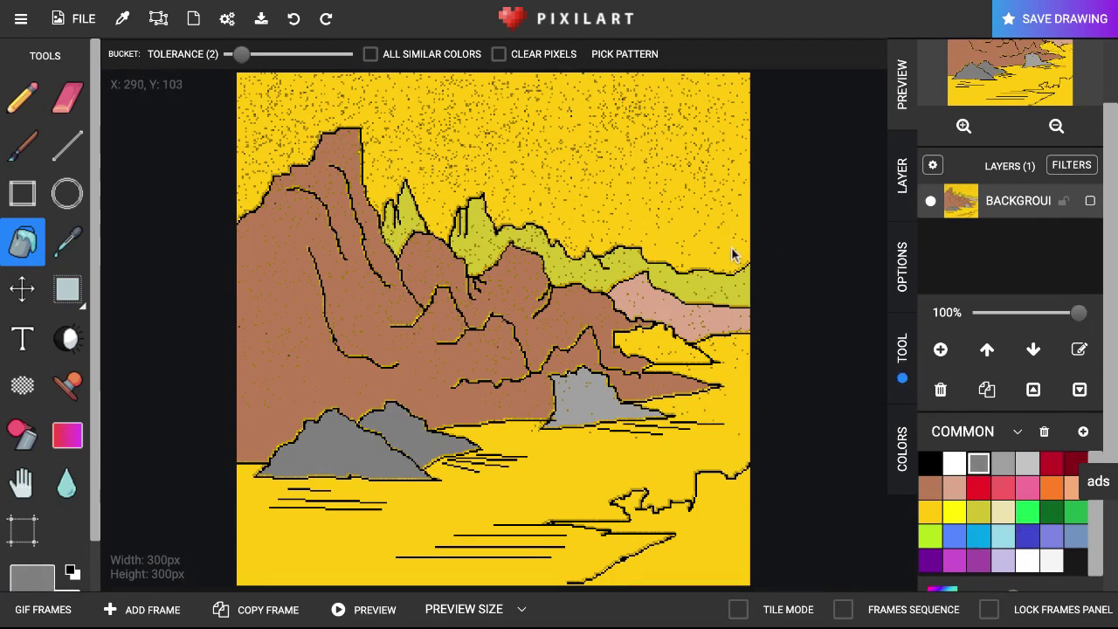
click(1027, 462)
click(712, 241)
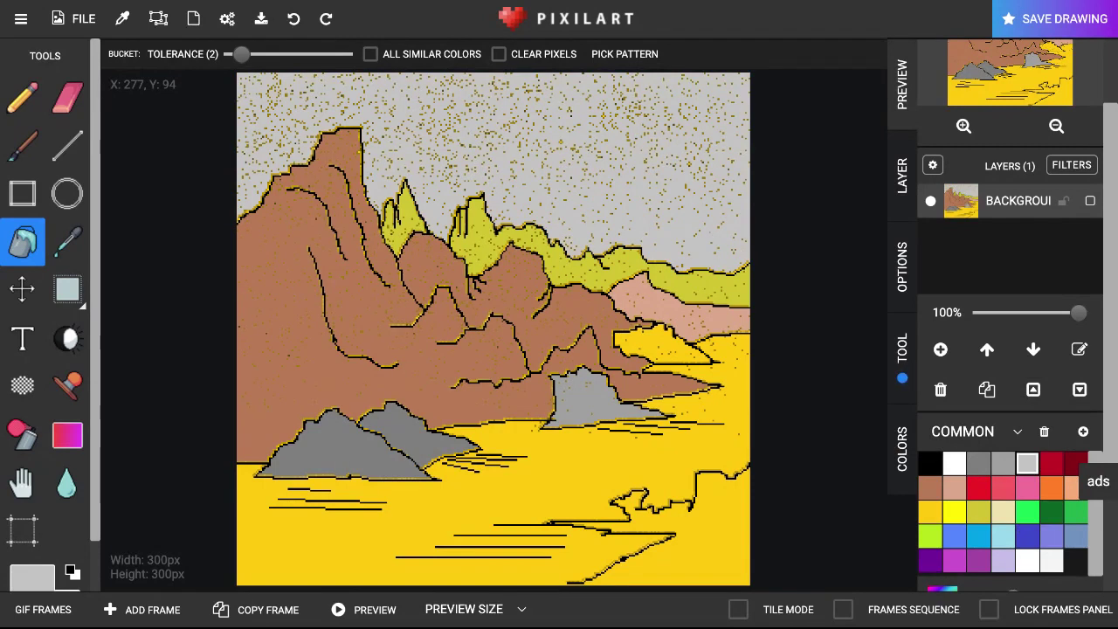
Try to fill the lower-right foreground bank with black and undo the fill.
click(943, 465)
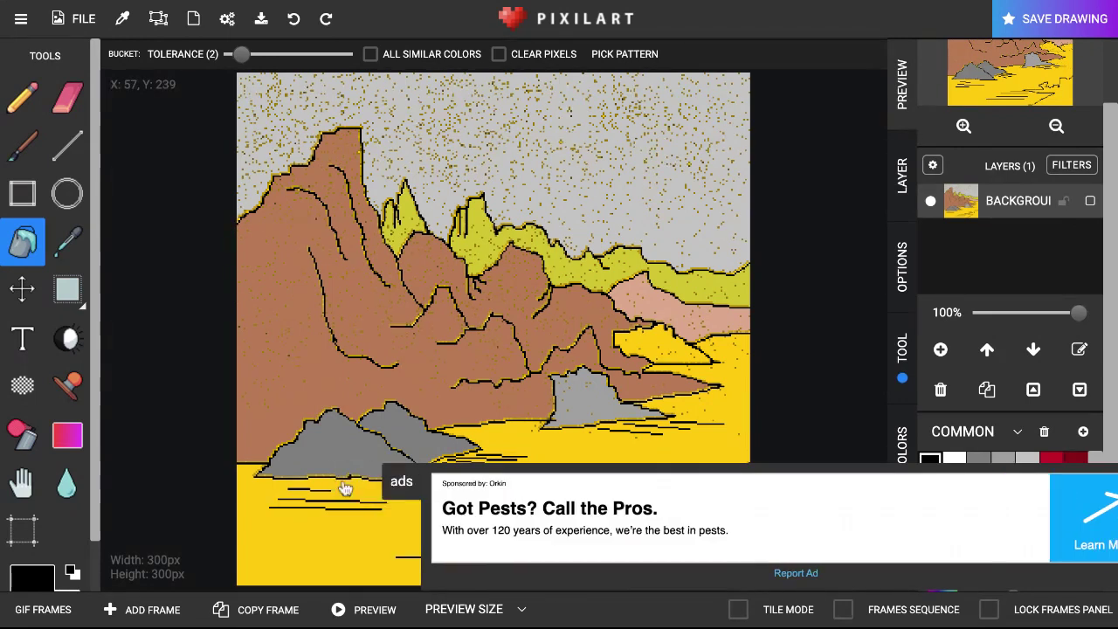
click(716, 561)
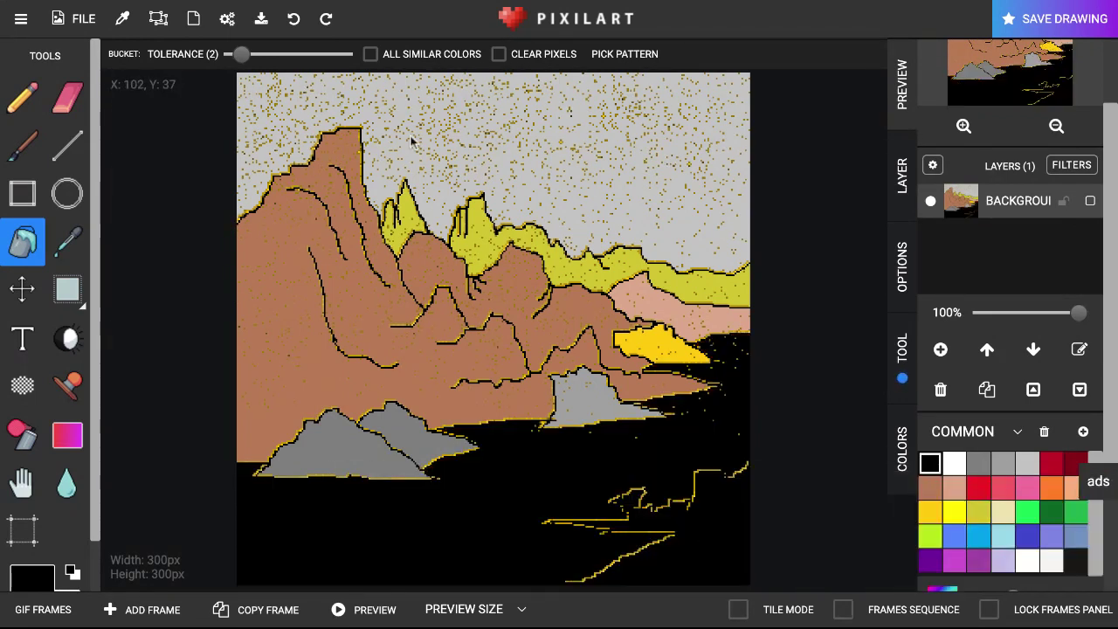
click(293, 18)
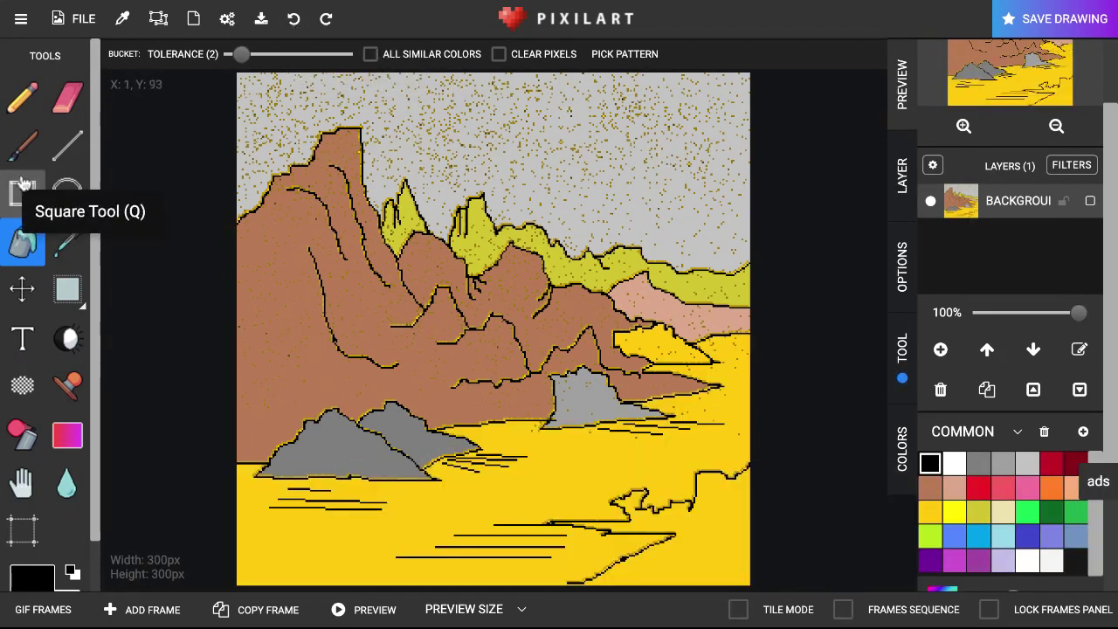
Close the gap in the foreground bank's outline with a black line at pixel size 1 and fill the bank black.
click(67, 144)
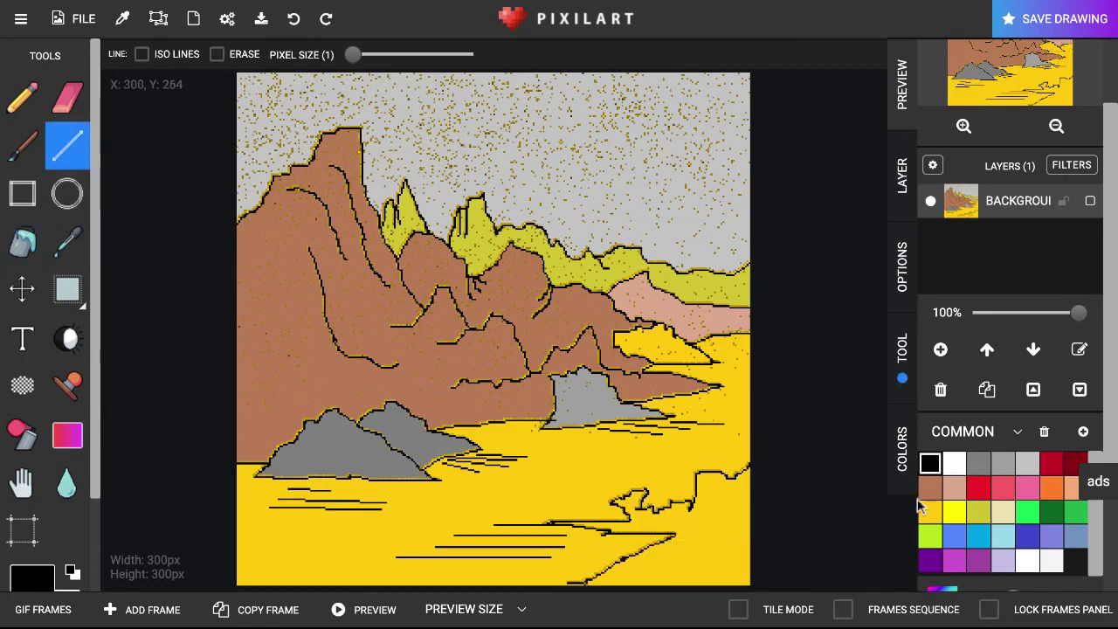
click(32, 260)
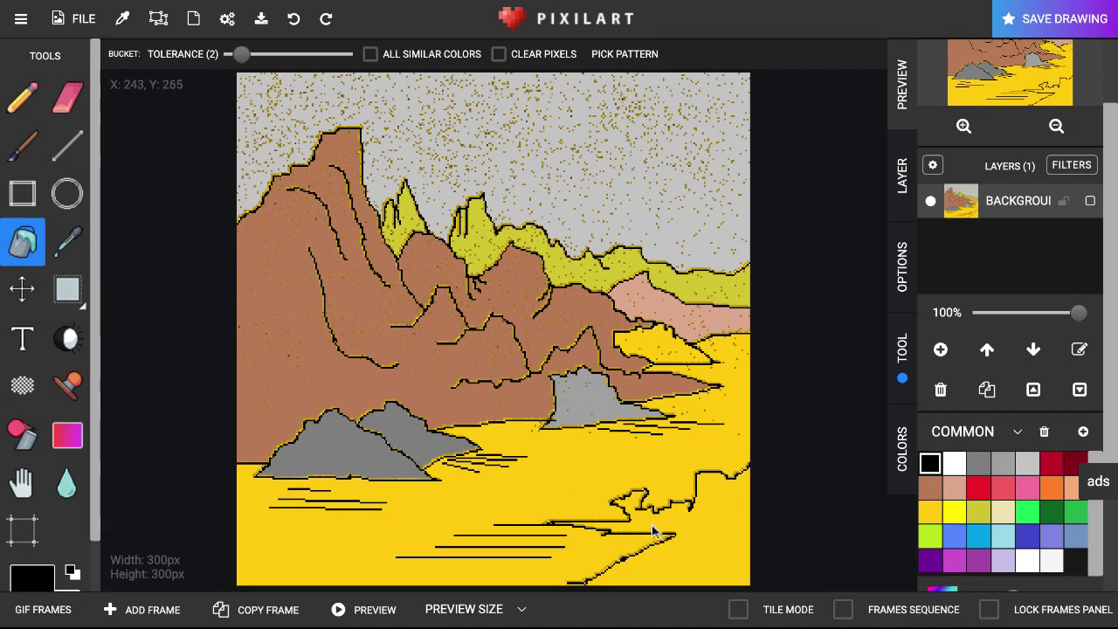
click(718, 564)
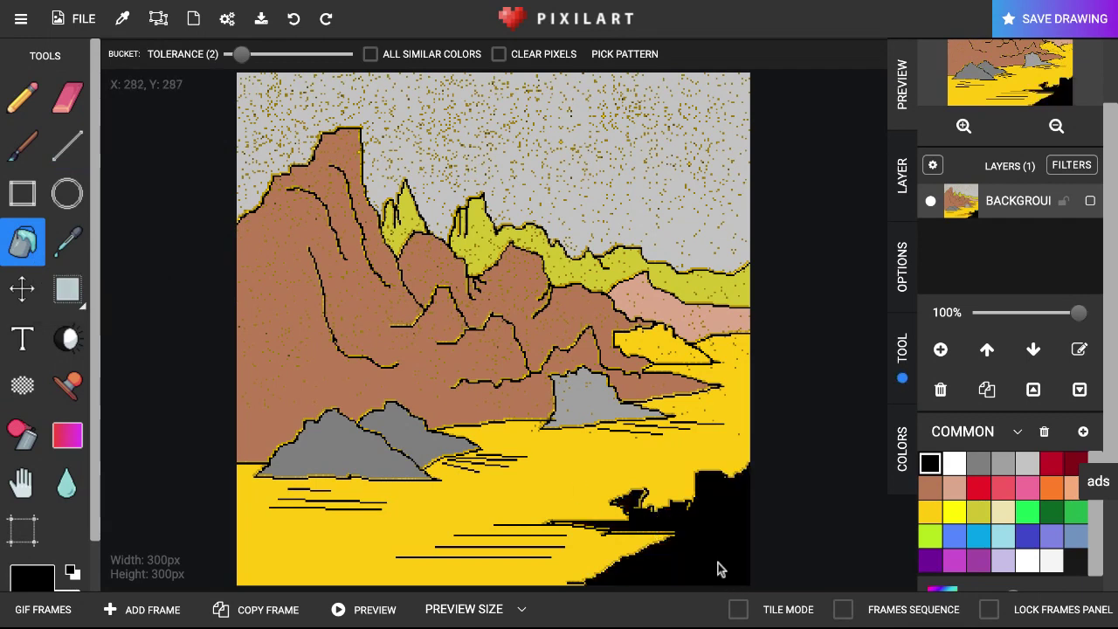
Try dark grey on the foreground bank and undo its grey and black fills.
click(978, 462)
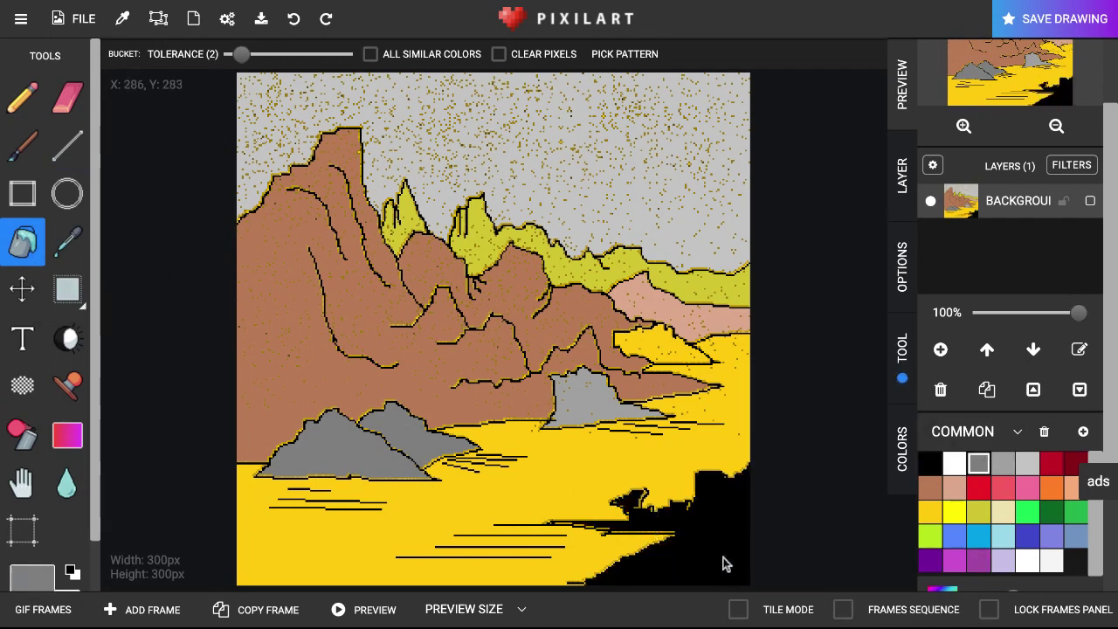
click(712, 567)
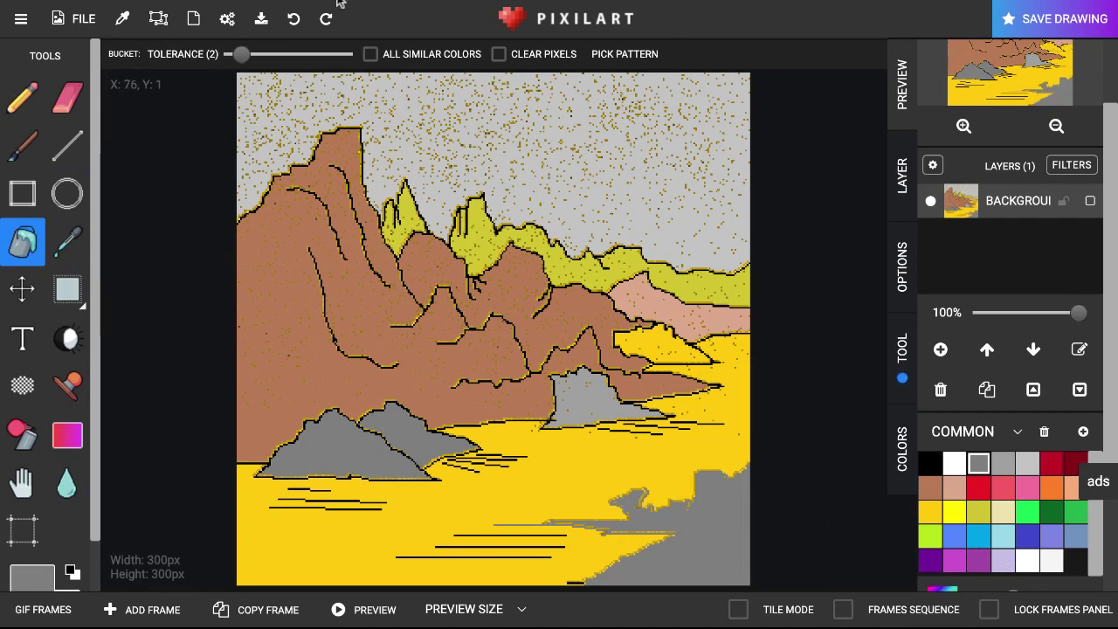
click(296, 19)
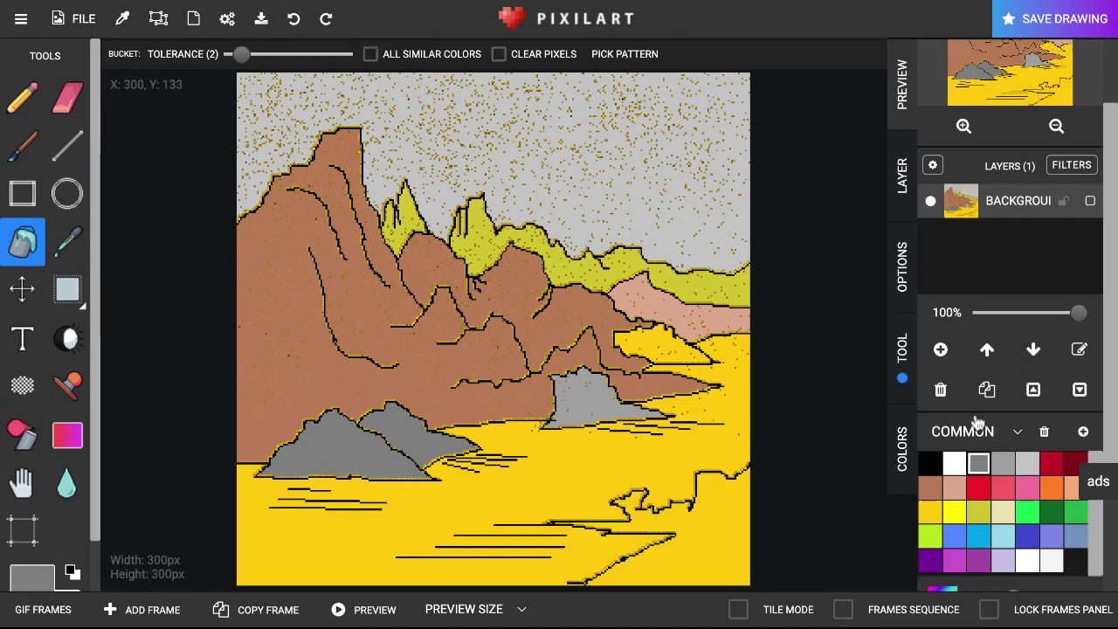
Fill the lower-right foreground bank with orange.
click(1051, 486)
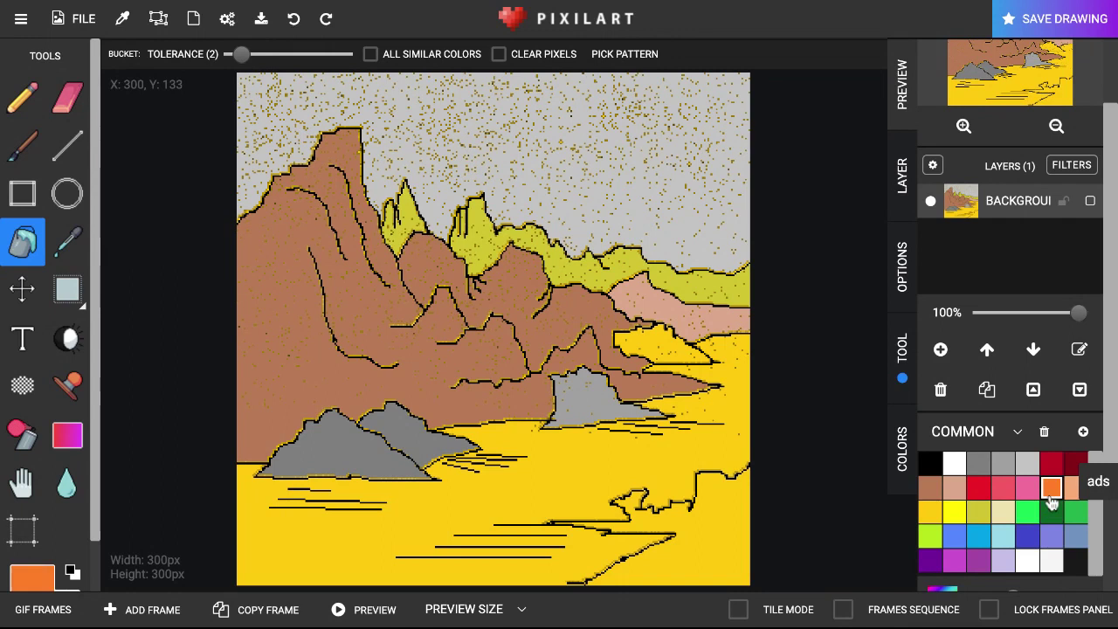
click(714, 538)
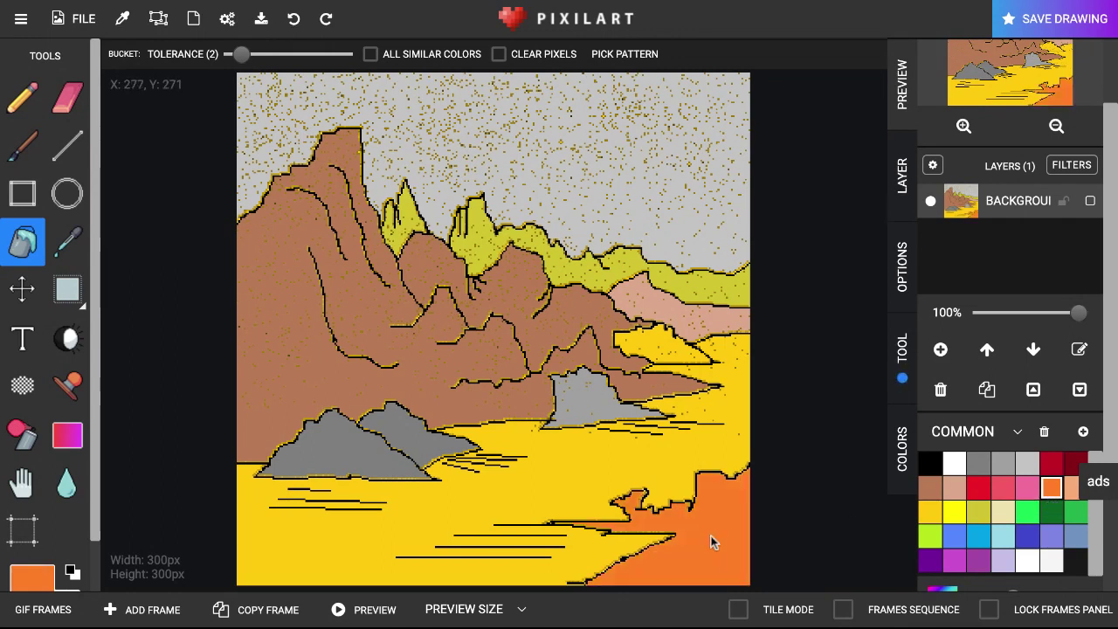